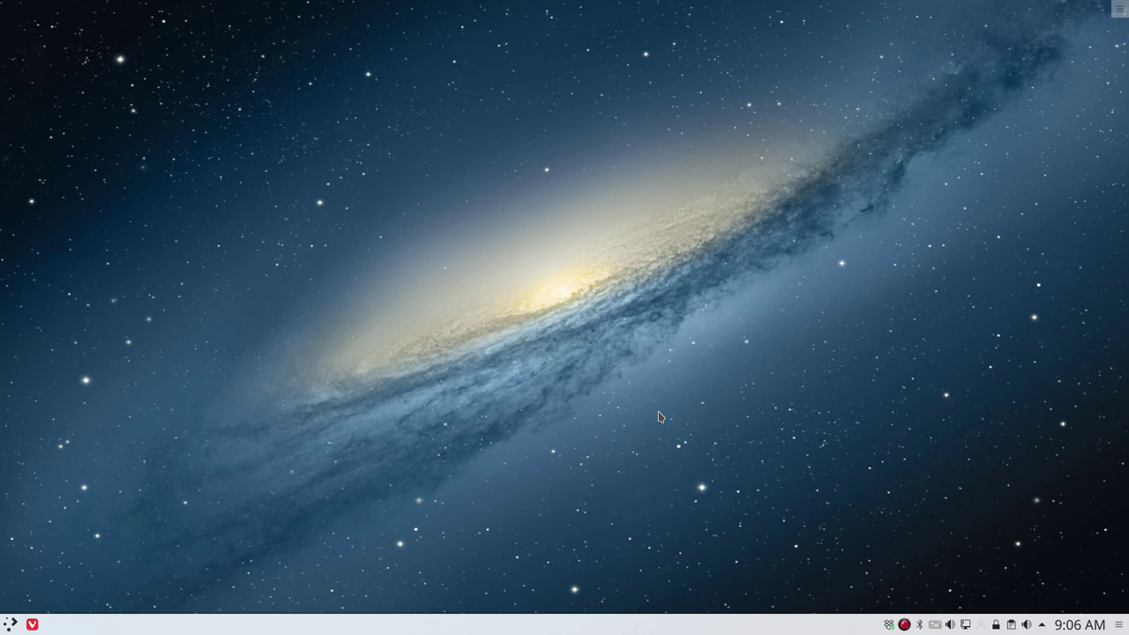
# Open a terminal window and search the package repositories with "yay spotify".
pyautogui.hotkey('ctrl', 'alt', 't')
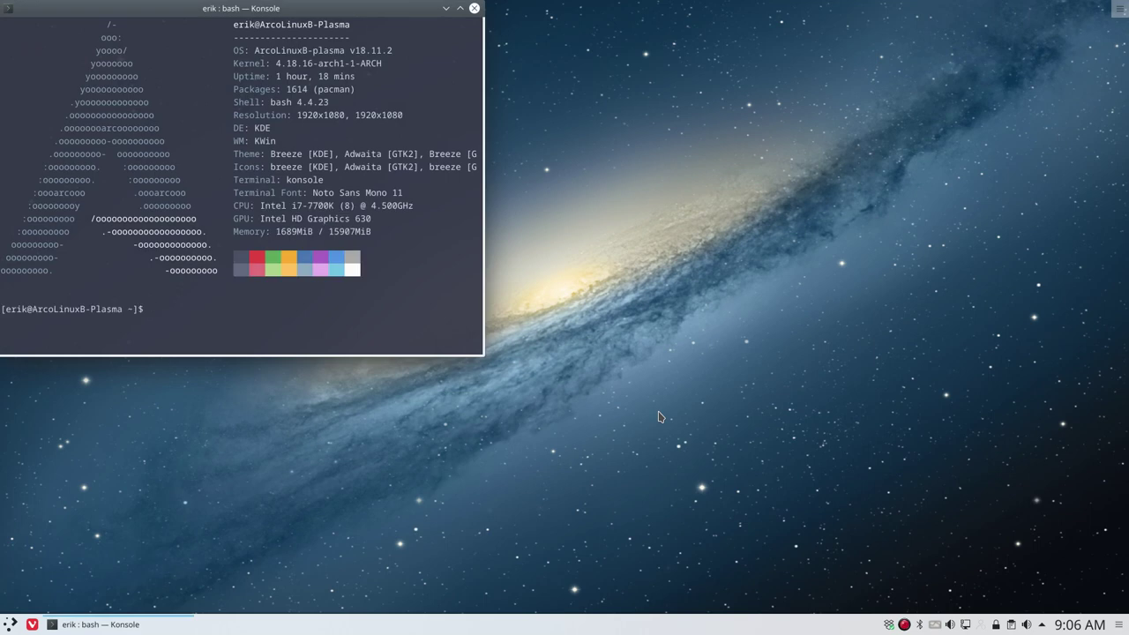
pyautogui.moveTo(280, 11); pyautogui.dragTo(597, 53)
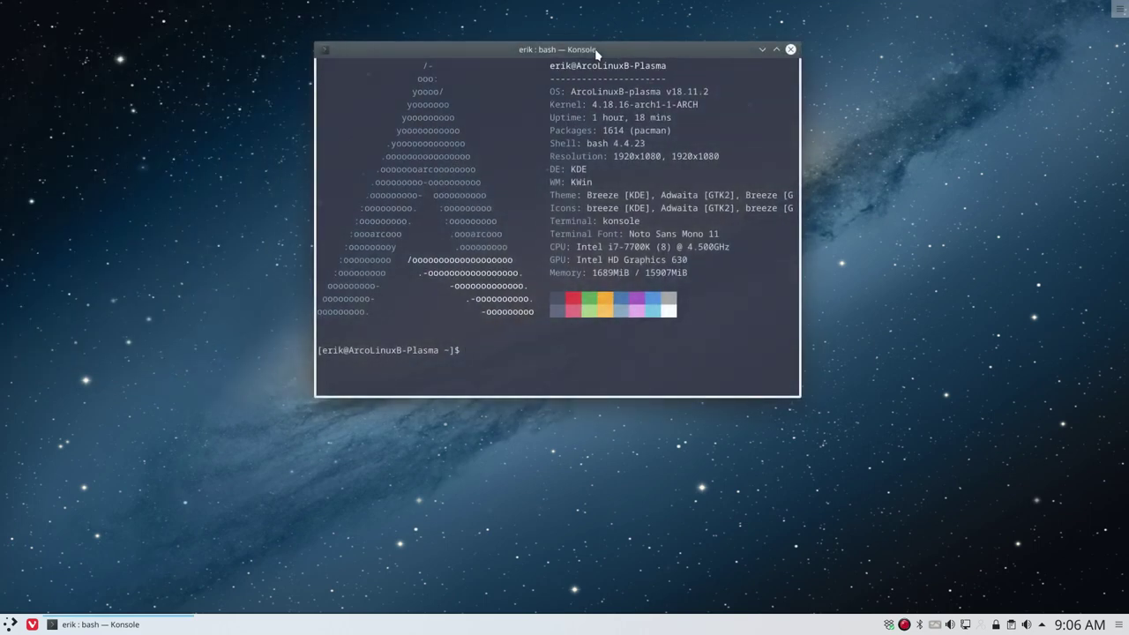
pyautogui.write('yay spotify')
pyautogui.press('Return')
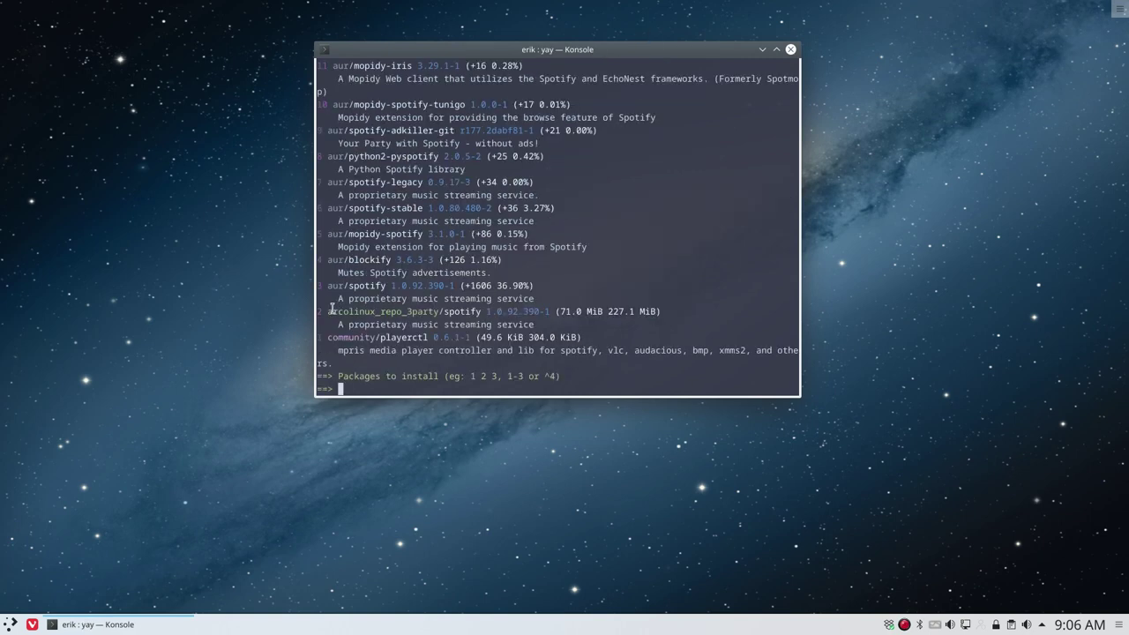
# Examine the repository and version of the arcolinux_repo_3party/spotify entry and compare it with the aur/spotify entry.
pyautogui.moveTo(327, 311); pyautogui.dragTo(441, 309)
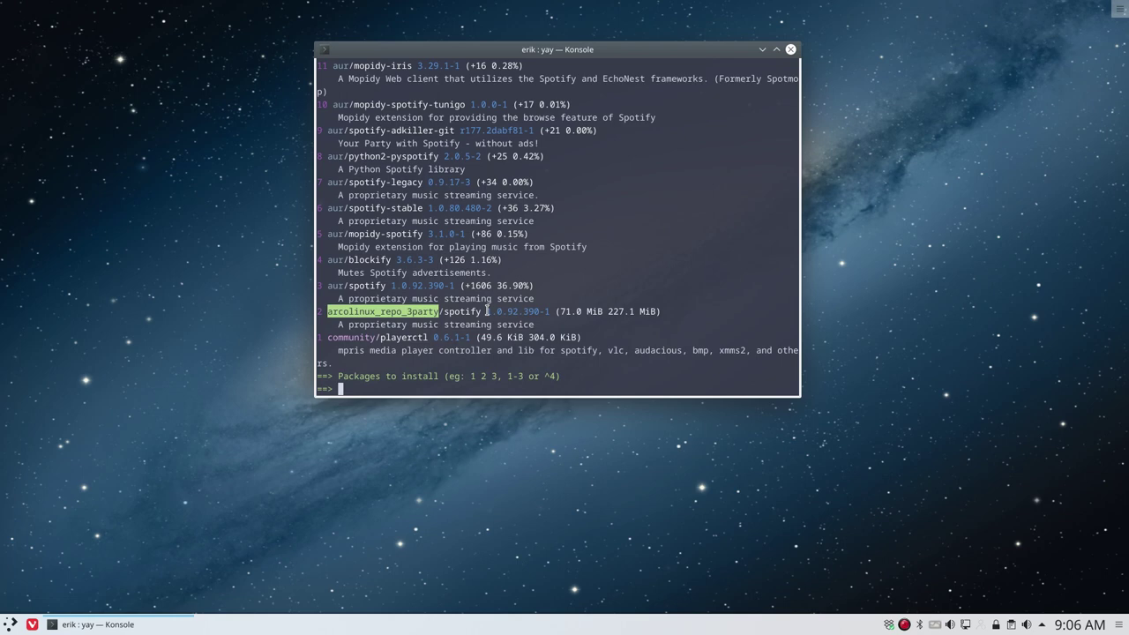
pyautogui.moveTo(486, 311); pyautogui.dragTo(549, 322)
pyautogui.click(549, 311)
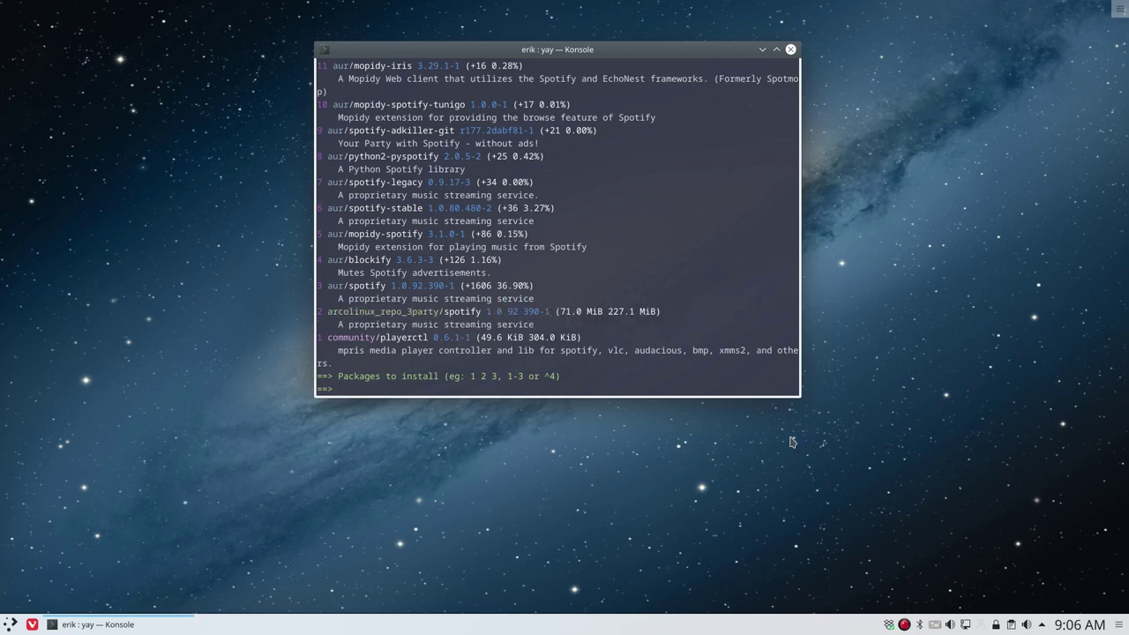
pyautogui.click(1071, 627)
pyautogui.click(1071, 628)
pyautogui.moveTo(320, 285); pyautogui.dragTo(461, 315)
pyautogui.click(468, 311)
# Install package 2, arcolinux_repo_3party/spotify, authenticating with the sudo password and accepting the installation, and close the terminal.
pyautogui.write('2')
pyautogui.press('Return')
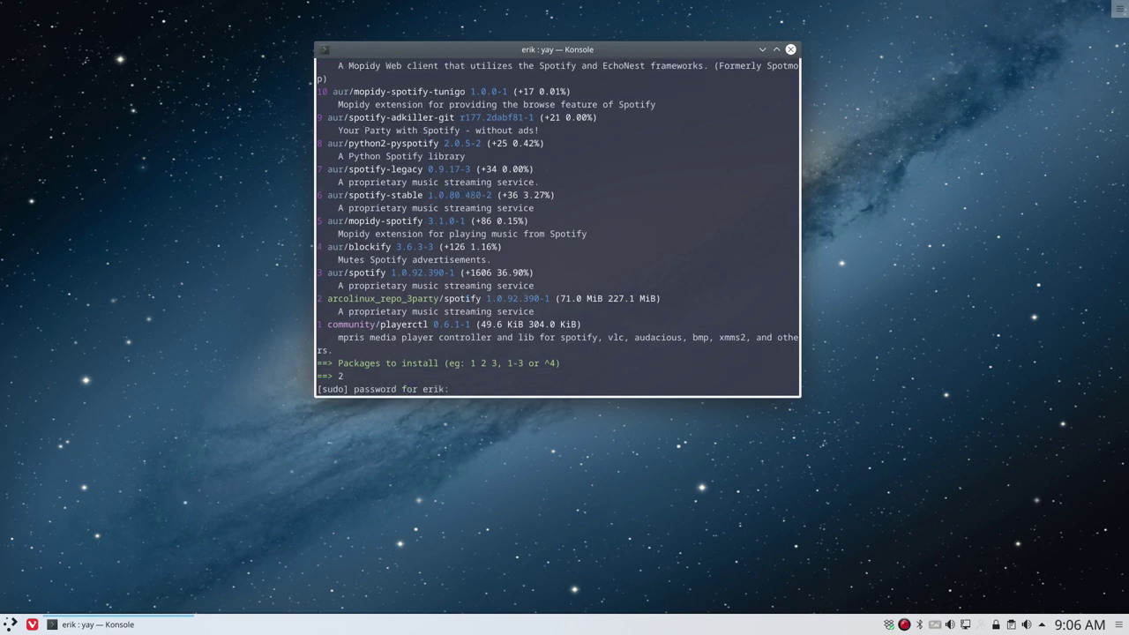
pyautogui.press('Return')
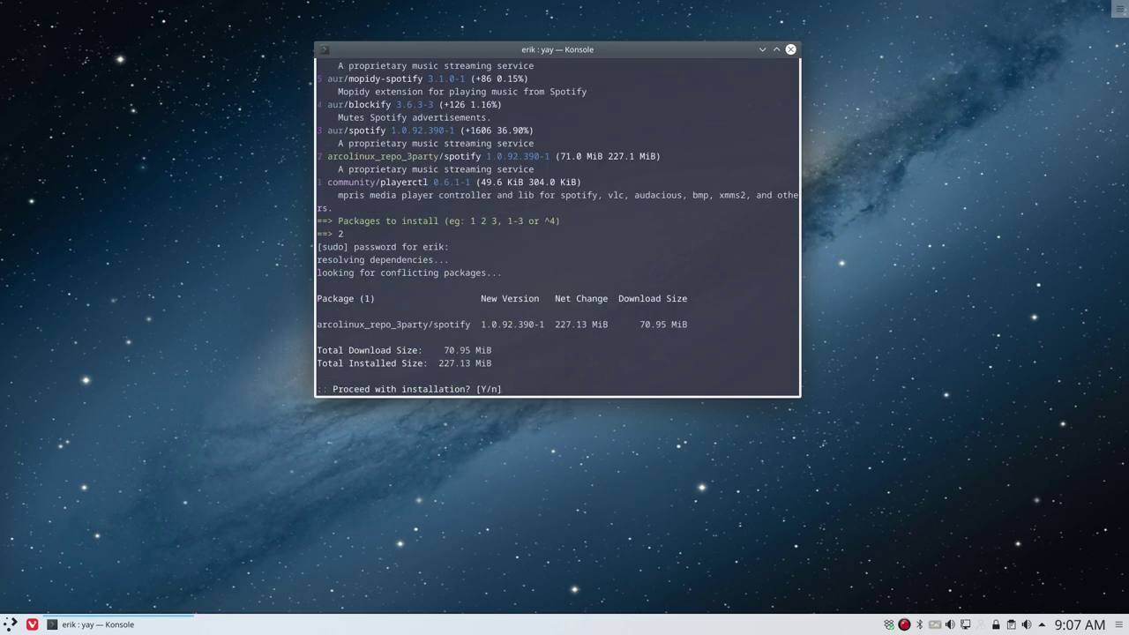
pyautogui.write('y')
pyautogui.press('Return')
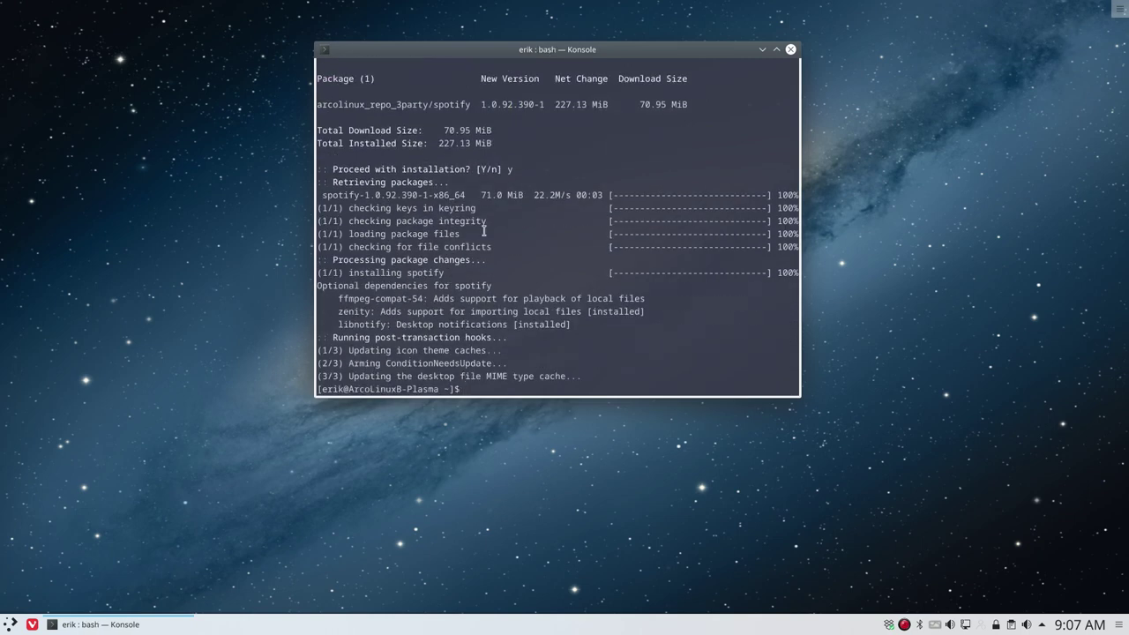
pyautogui.click(792, 51)
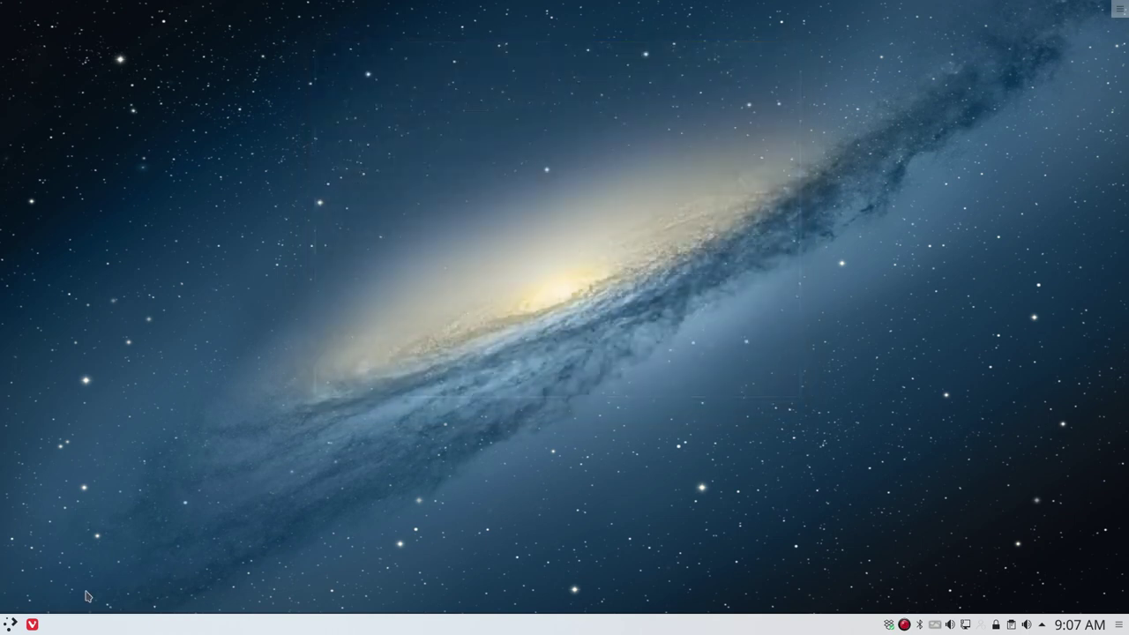
# Search the application launcher for "spot" and launch Spotify.
pyautogui.click(11, 624)
pyautogui.write('spot')
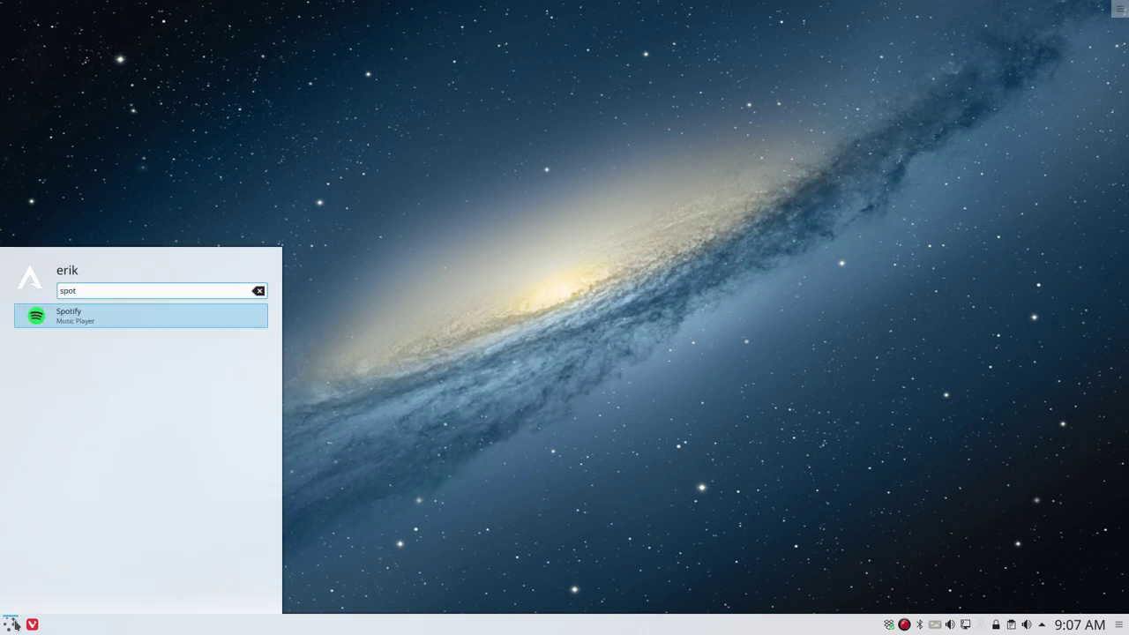
pyautogui.press('Return')
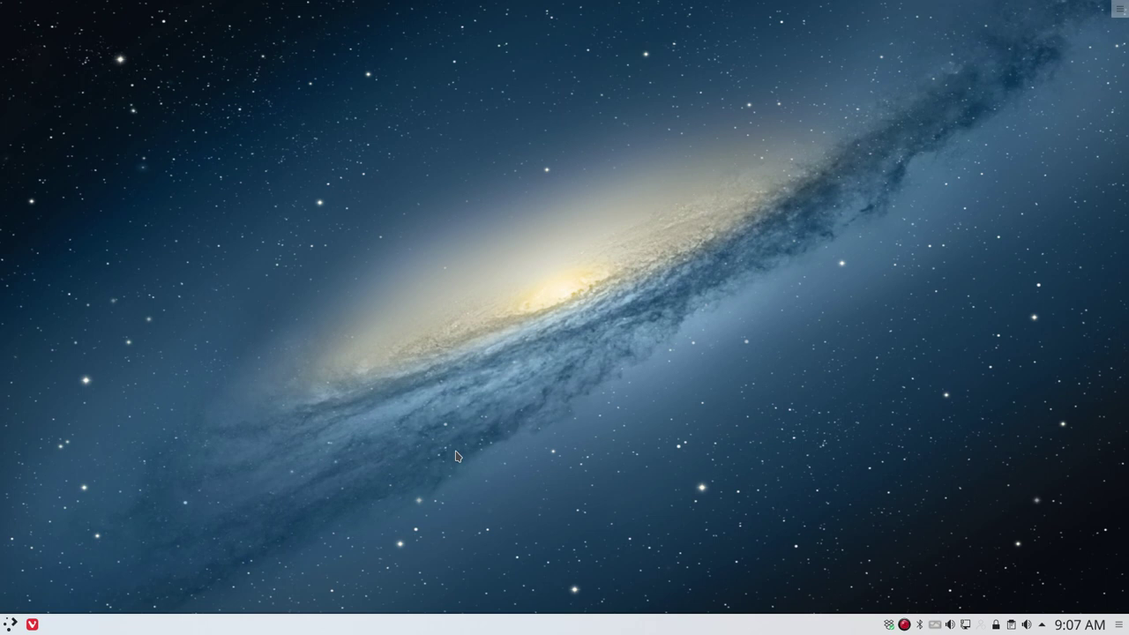
# Find Firefox in the application launcher with "fir" and pin it to the task manager.
pyautogui.click(11, 626)
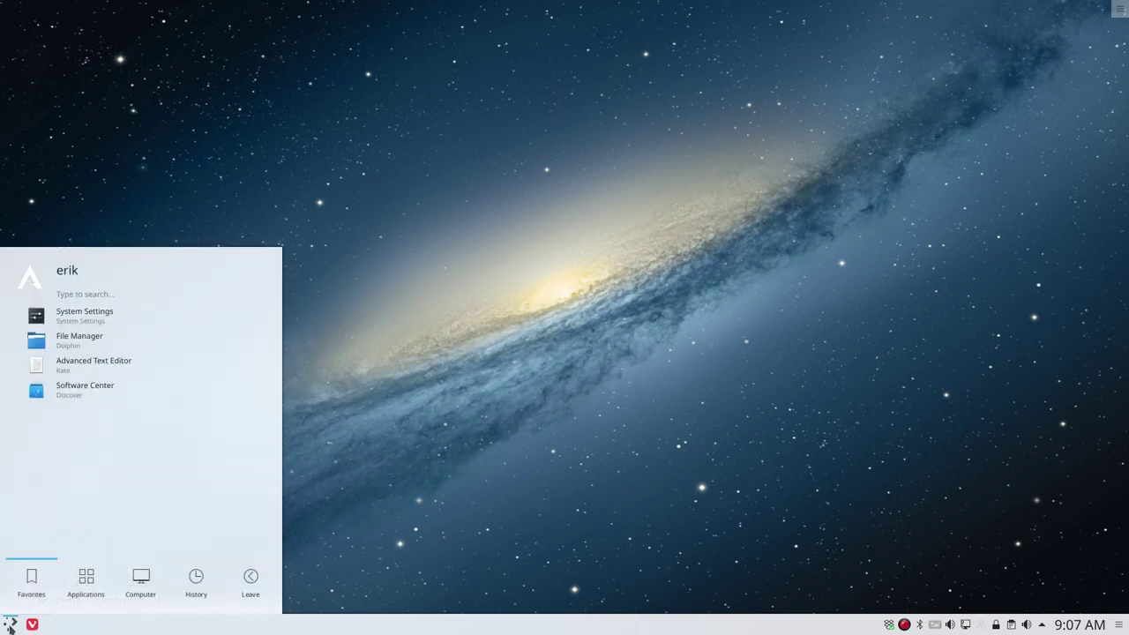
pyautogui.write('fir')
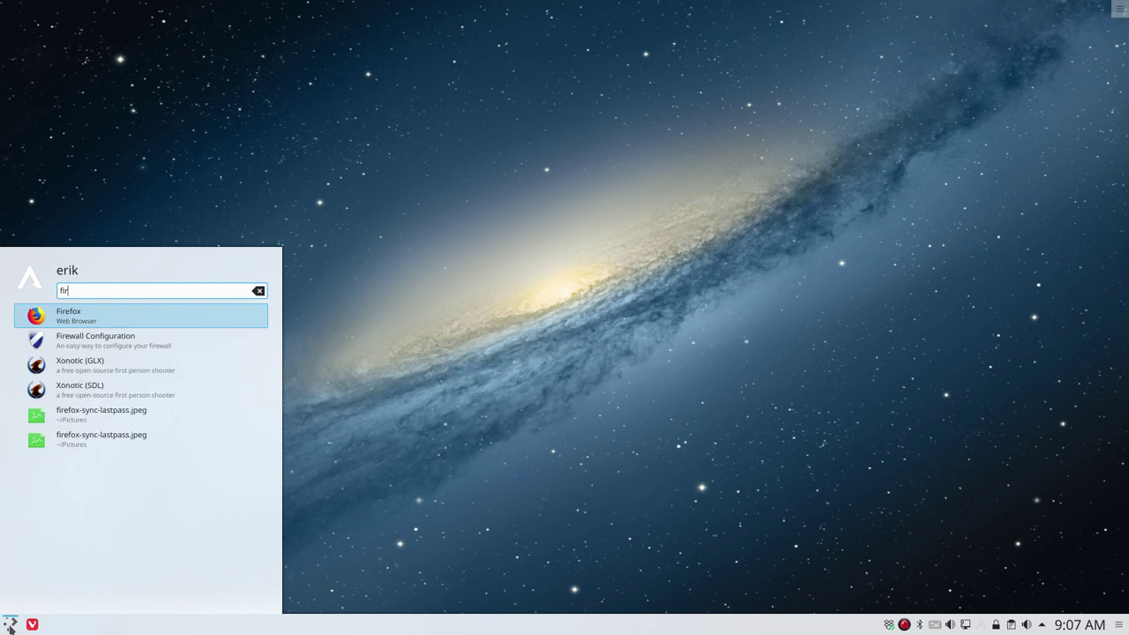
pyautogui.rightClick(93, 324)
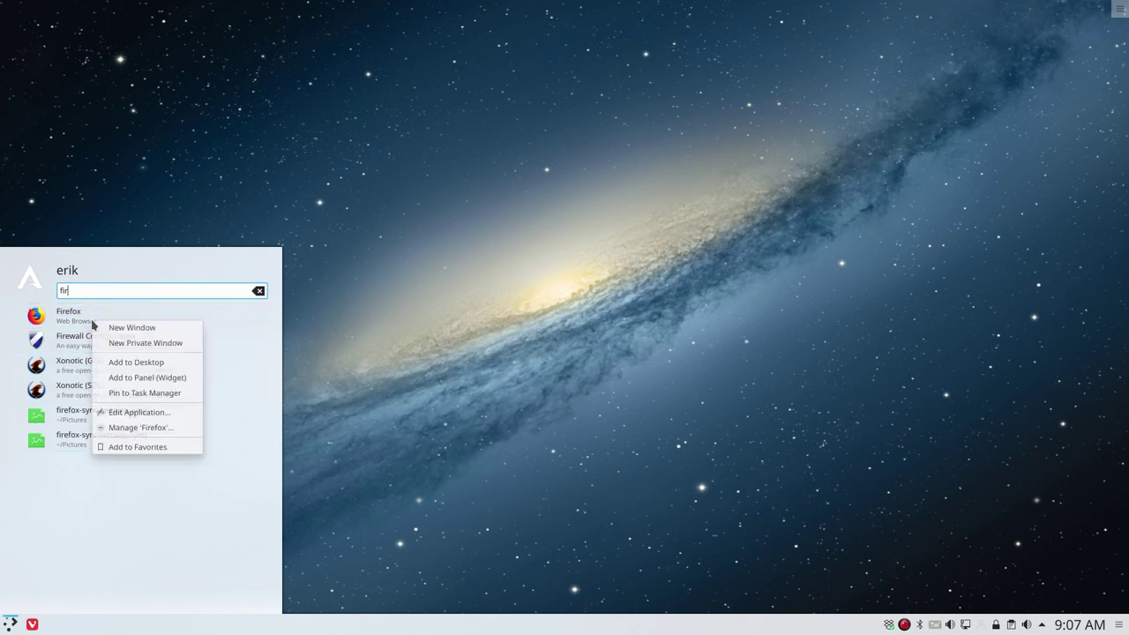
pyautogui.click(181, 393)
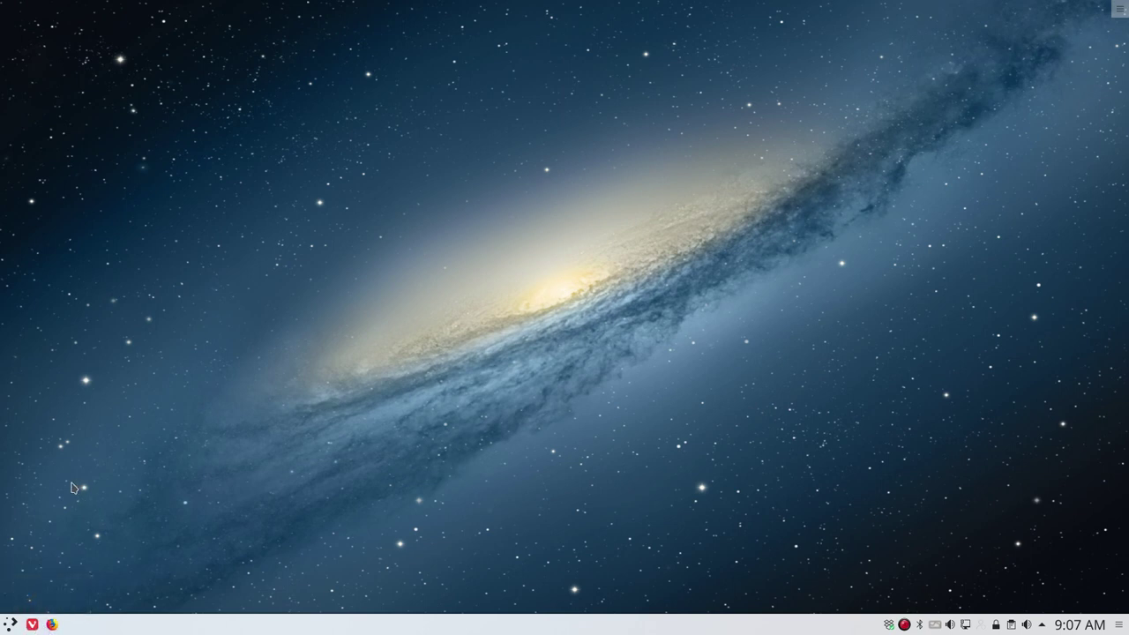
# Open the Custom Shortcuts page in System Settings and expand the personal group containing the variety actions.
pyautogui.click(9, 623)
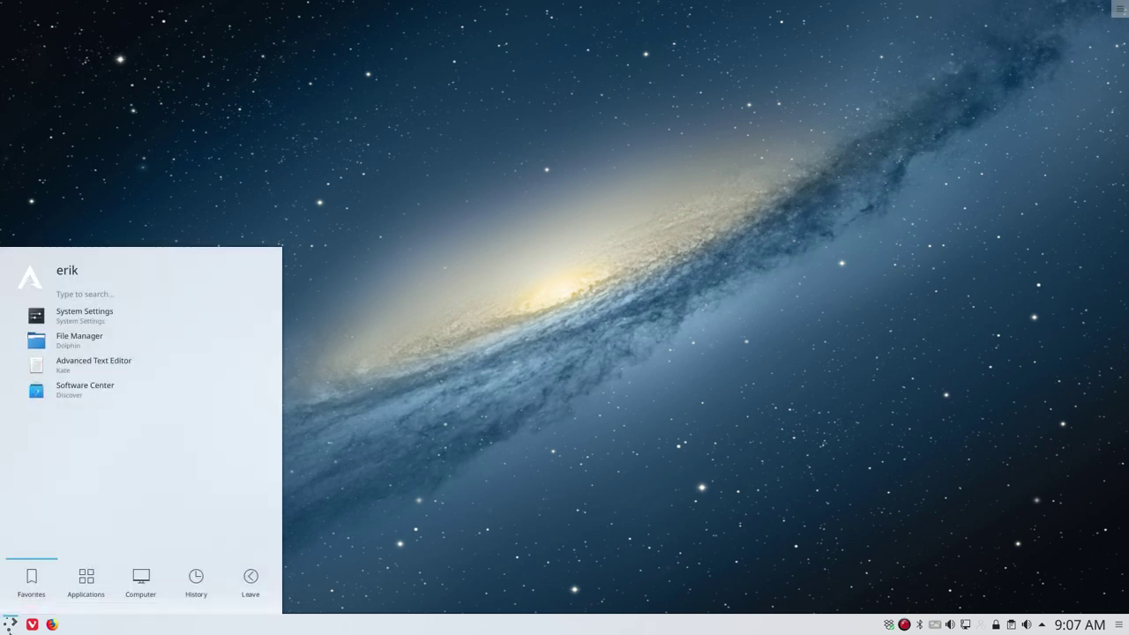
pyautogui.click(89, 316)
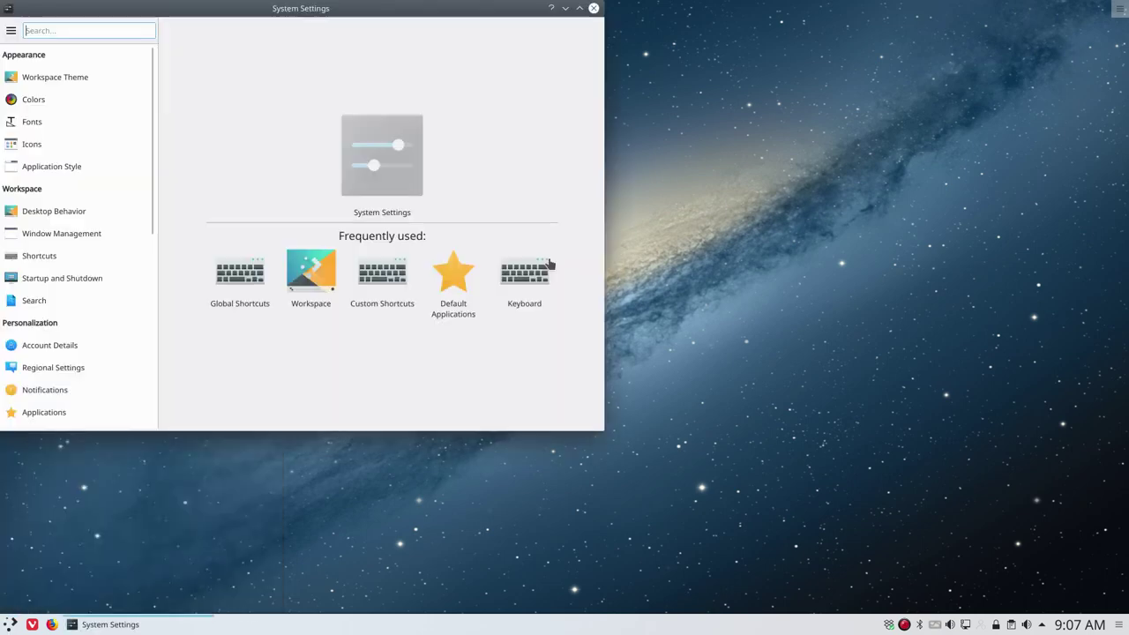
pyautogui.click(88, 257)
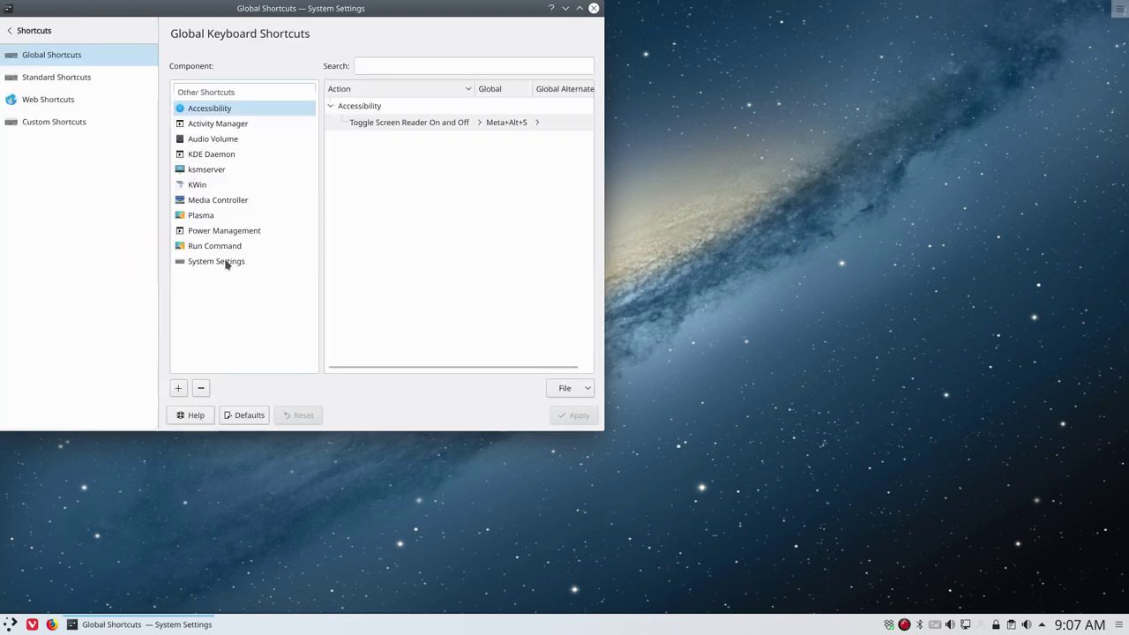
pyautogui.click(61, 120)
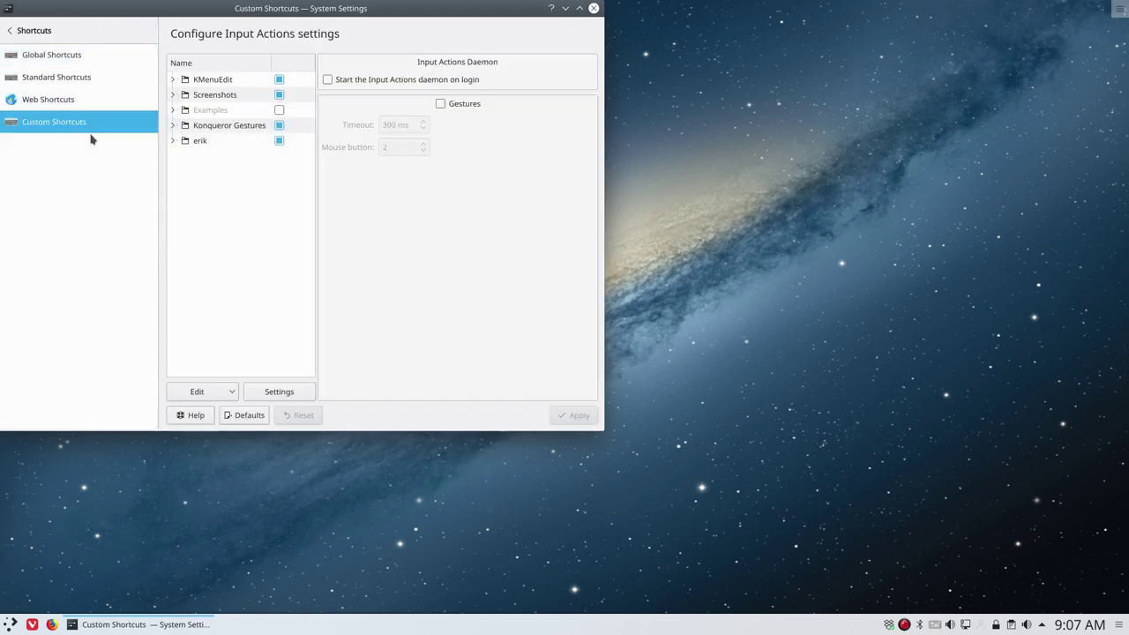
pyautogui.click(190, 144)
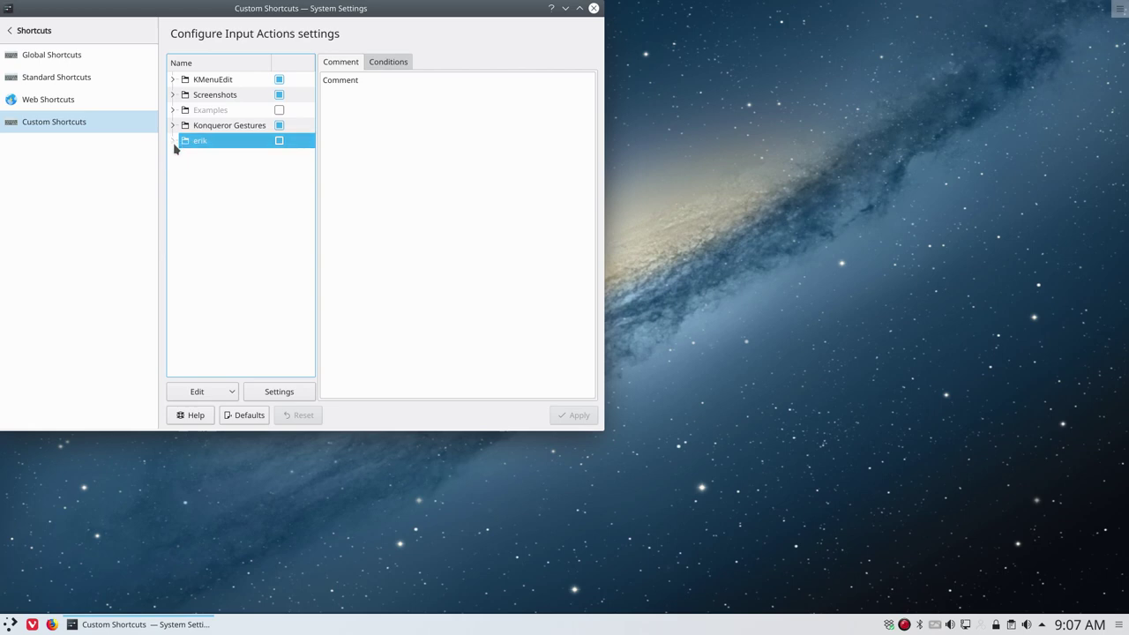
pyautogui.click(173, 142)
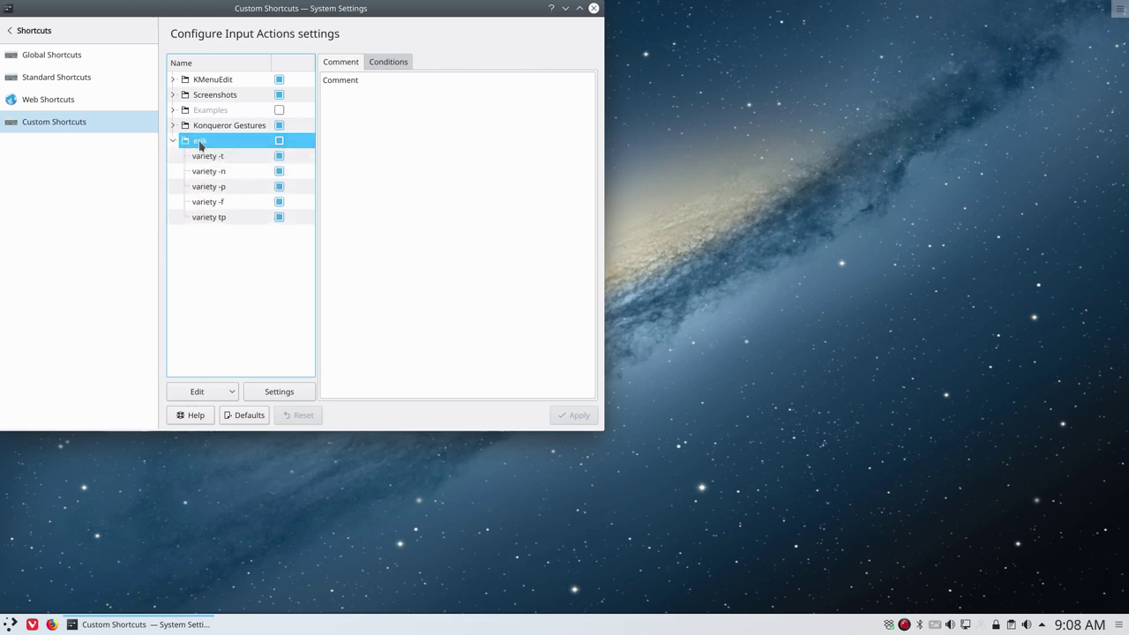
# Create a new Command/URL global shortcut named "spotify" in the personal group containing the variety actions.
pyautogui.click(233, 394)
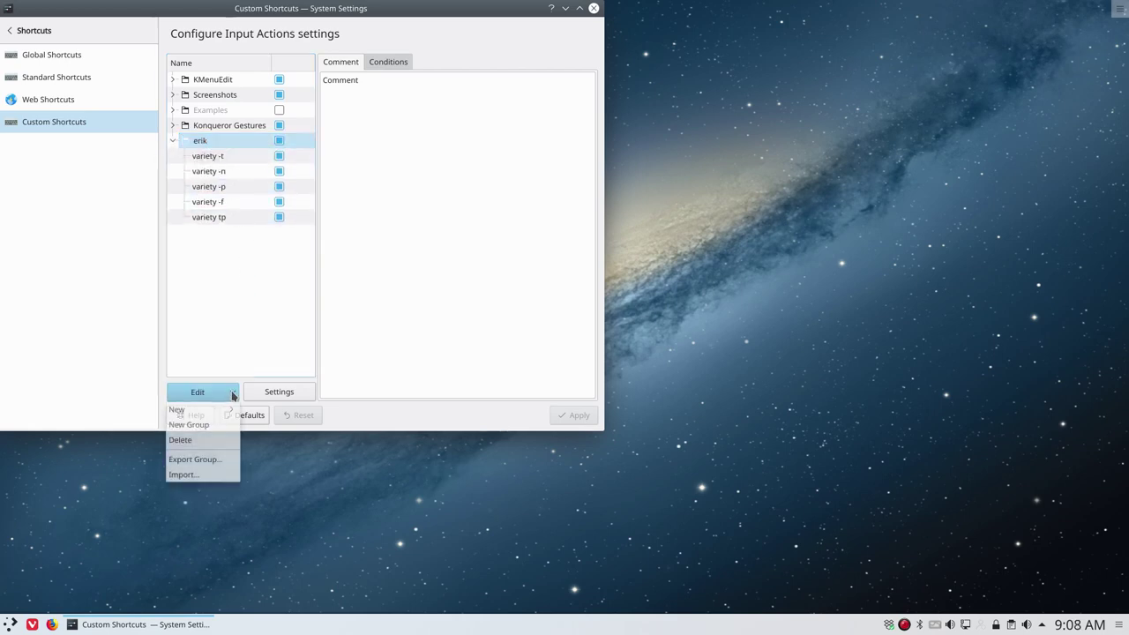
pyautogui.moveTo(227, 409)
pyautogui.moveTo(270, 411)
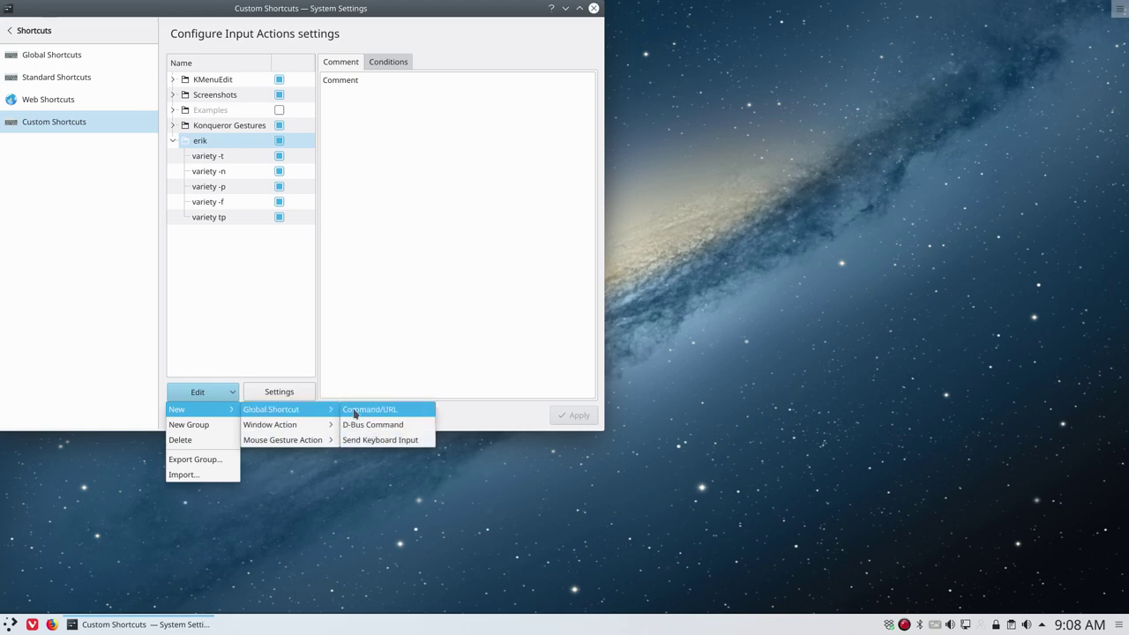
pyautogui.click(354, 412)
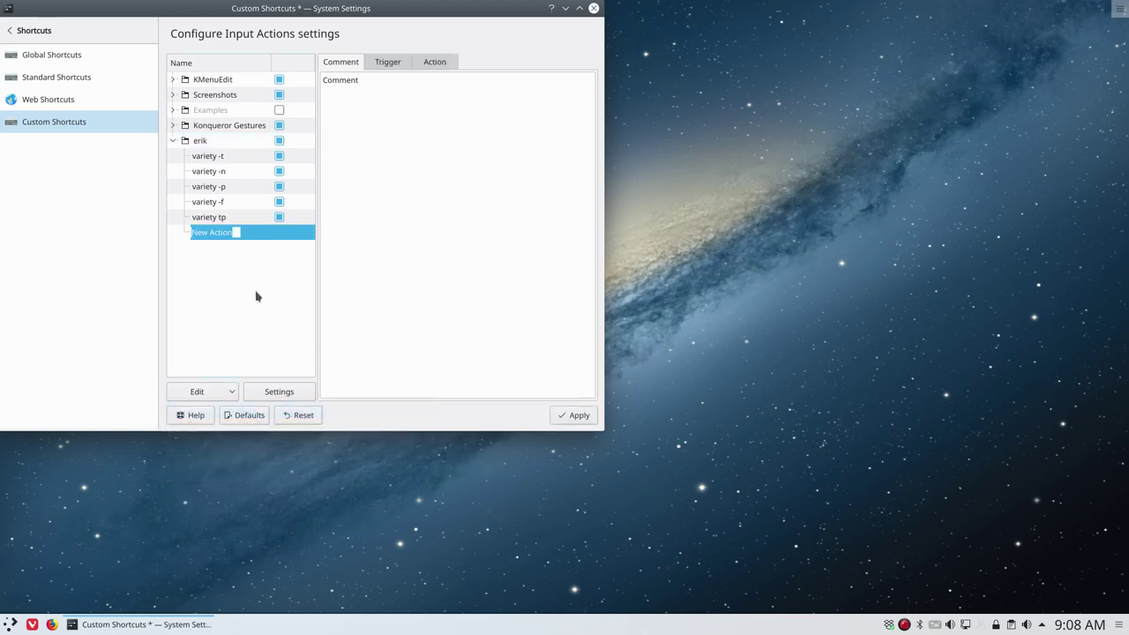
pyautogui.write('spotify')
pyautogui.press('Return')
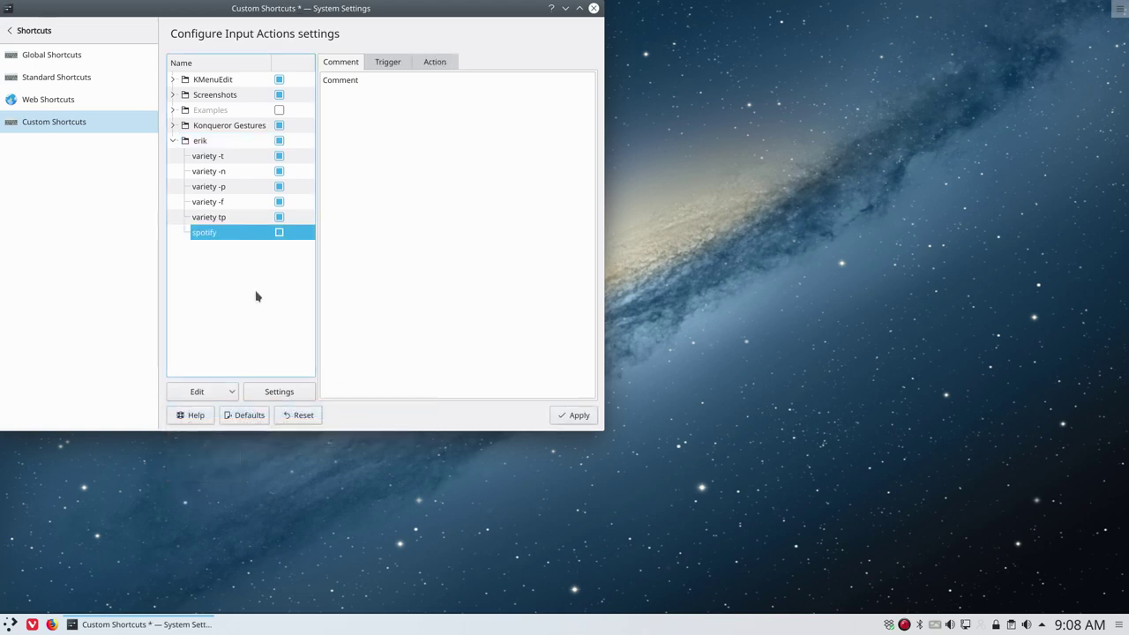
# Set the trigger of the spotify action to Ctrl+Alt+S.
pyautogui.click(398, 67)
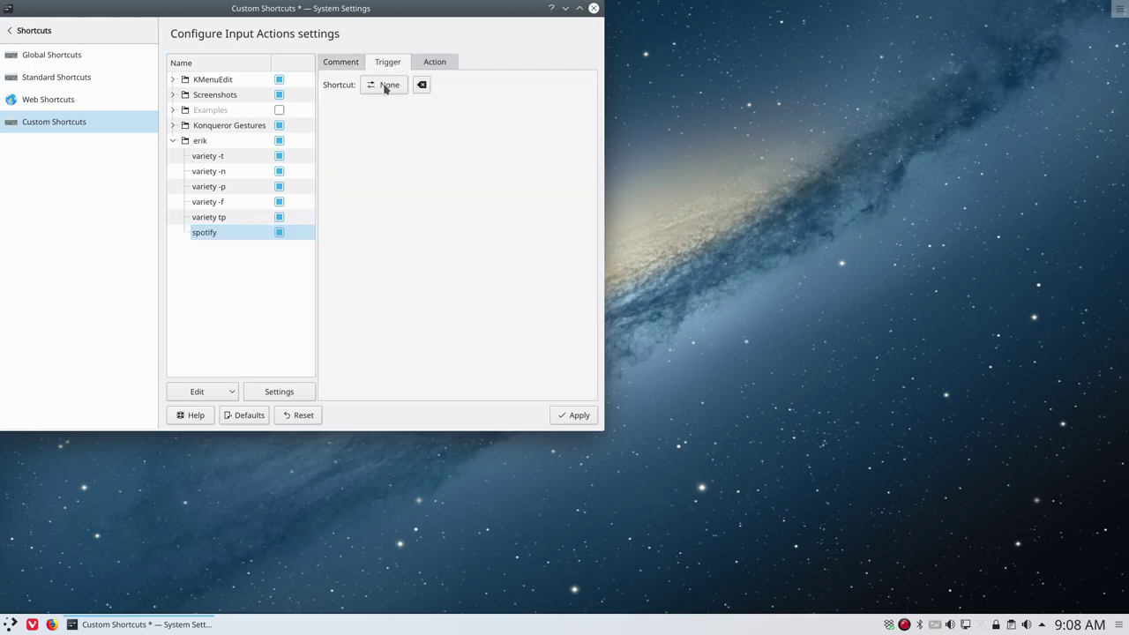
pyautogui.click(385, 88)
pyautogui.hotkey('ctrl', 'alt')
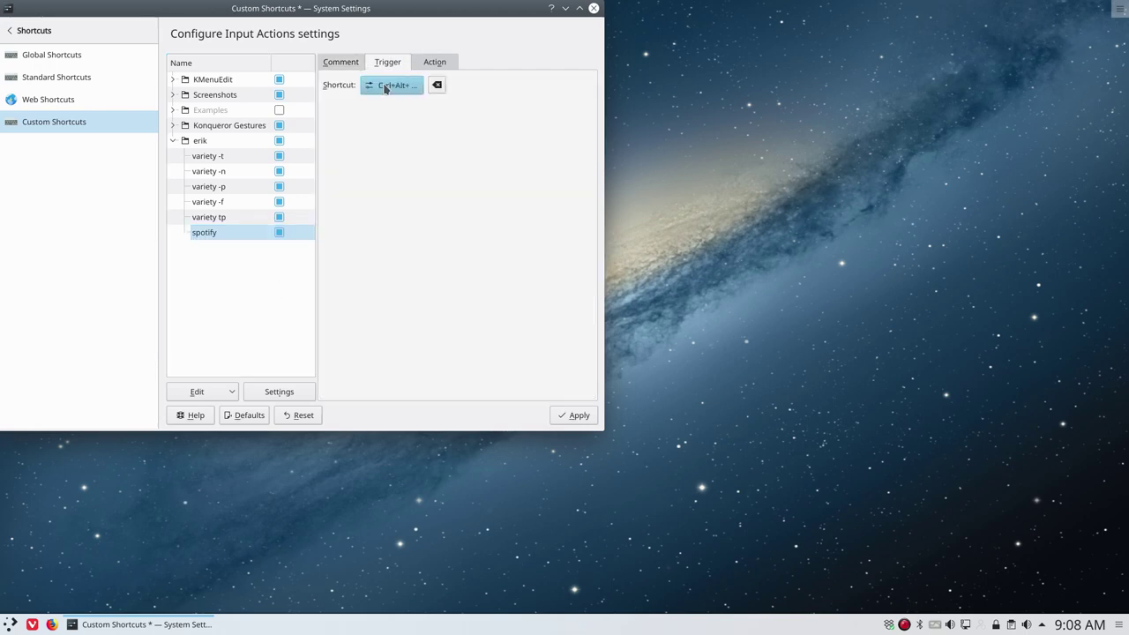
pyautogui.hotkey('ctrl', 'alt', 's')
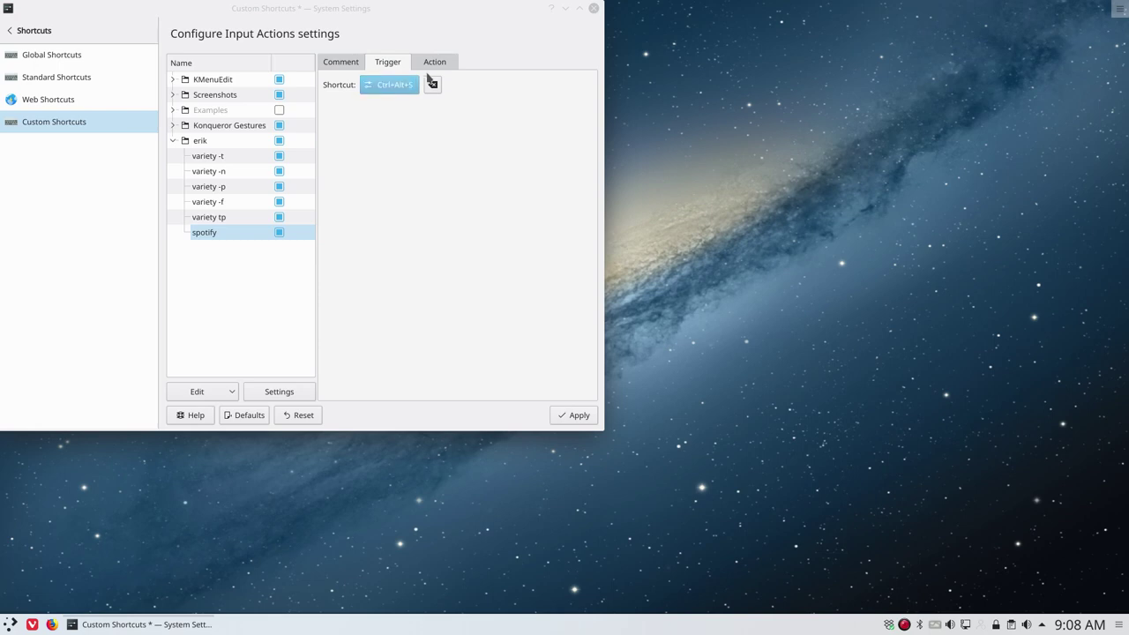
# Set the spotify action's Command/URL to "spotify" and apply the shortcut settings.
pyautogui.click(435, 62)
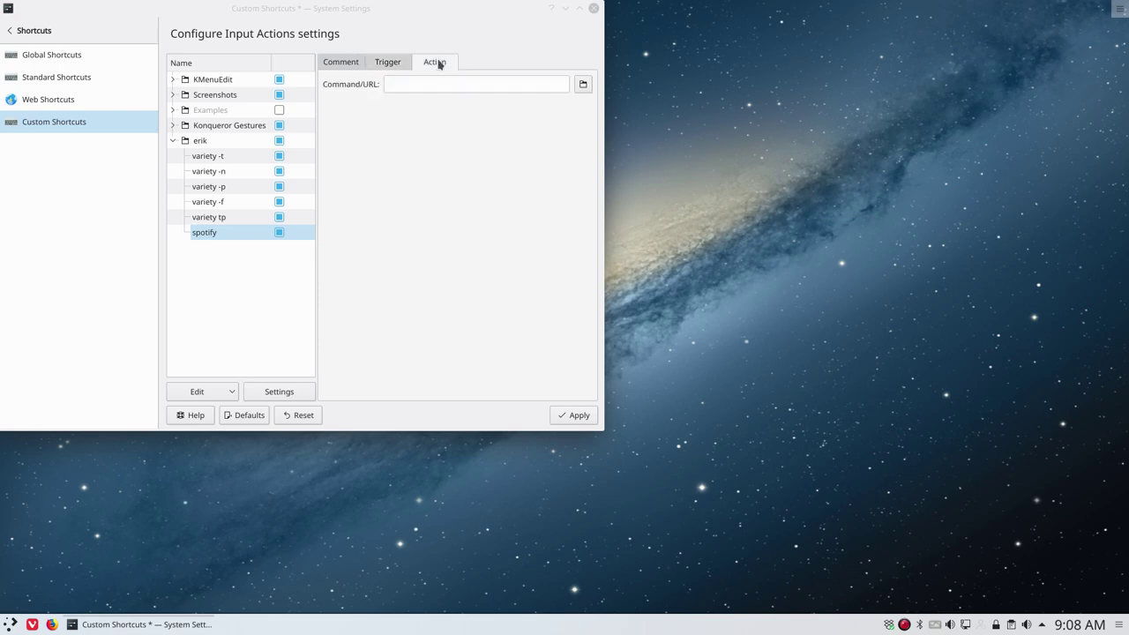
pyautogui.click(418, 86)
pyautogui.write('sp')
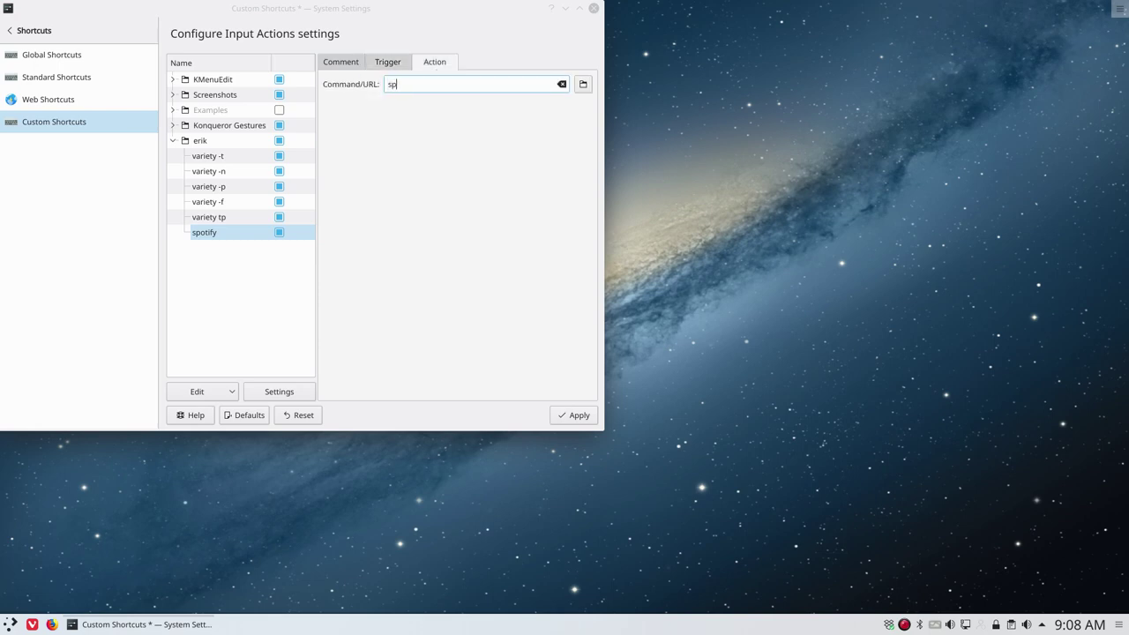
pyautogui.write('otify')
pyautogui.click(569, 417)
# Test the new shortcut by launching Spotify, close its window, and move the System Settings window to the middle of the desktop.
pyautogui.hotkey('ctrl', 'alt', 's')
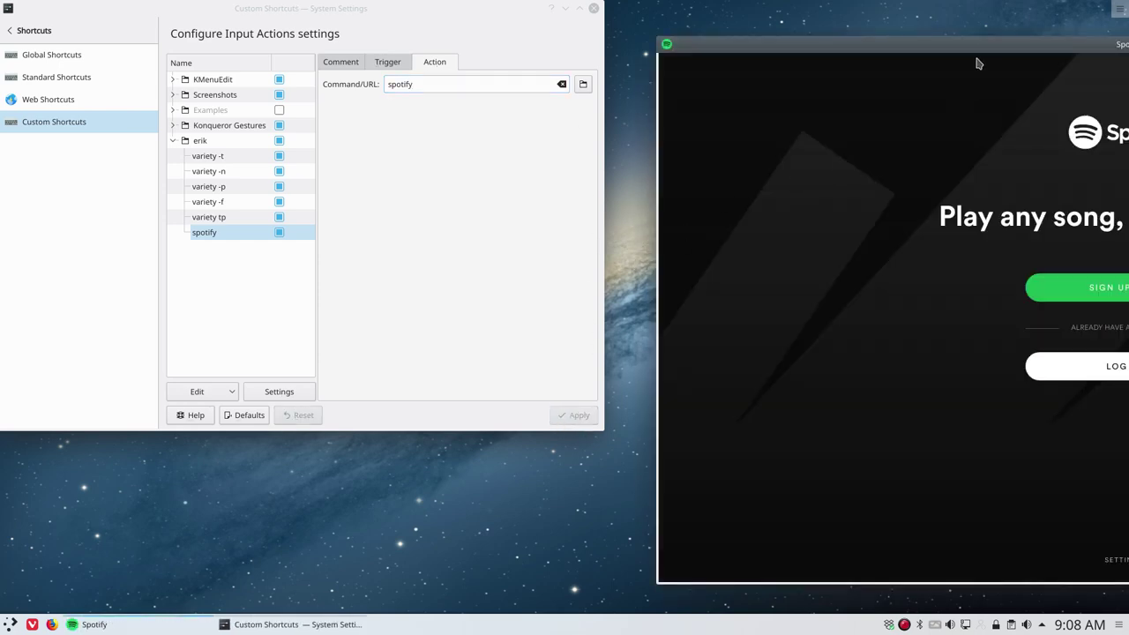
pyautogui.moveTo(978, 61); pyautogui.dragTo(560, 49)
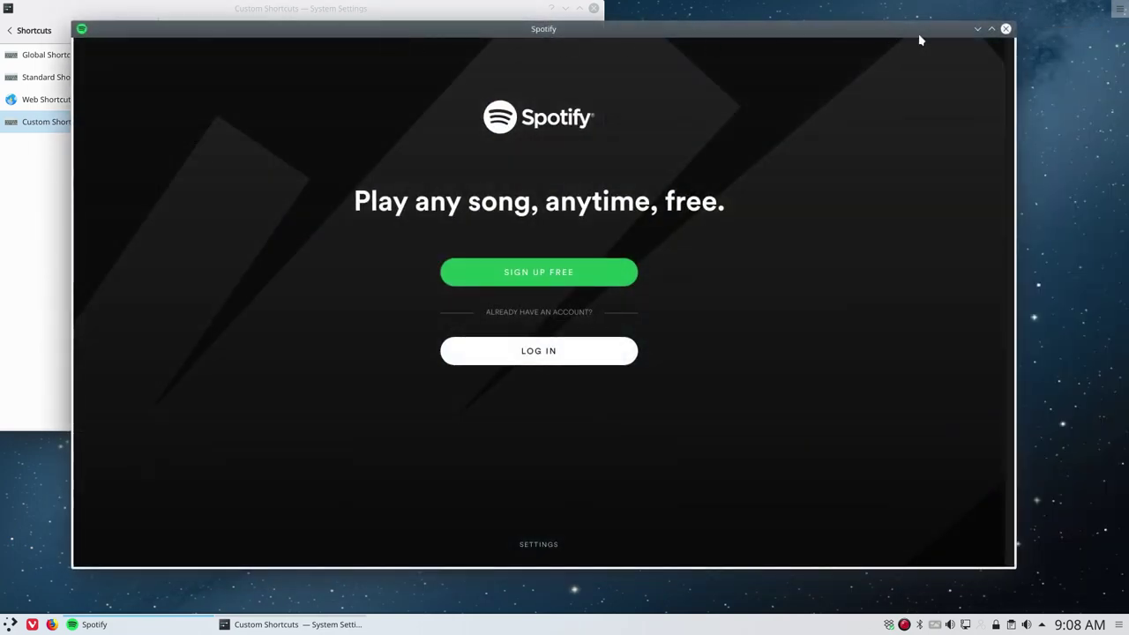
pyautogui.click(1005, 28)
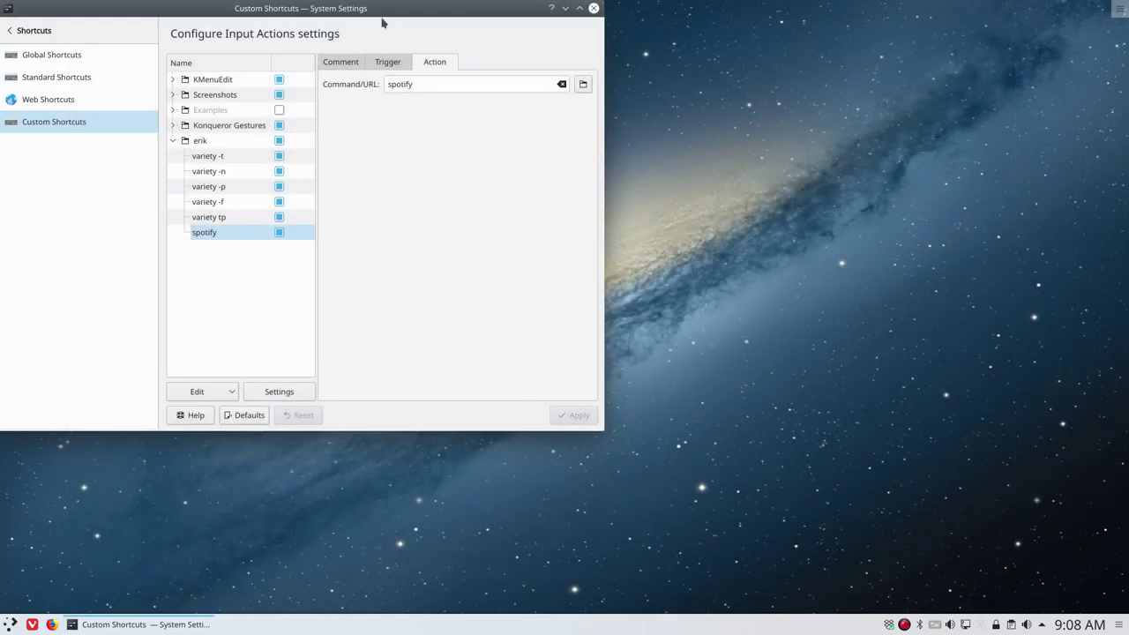
pyautogui.moveTo(383, 20); pyautogui.dragTo(631, 64)
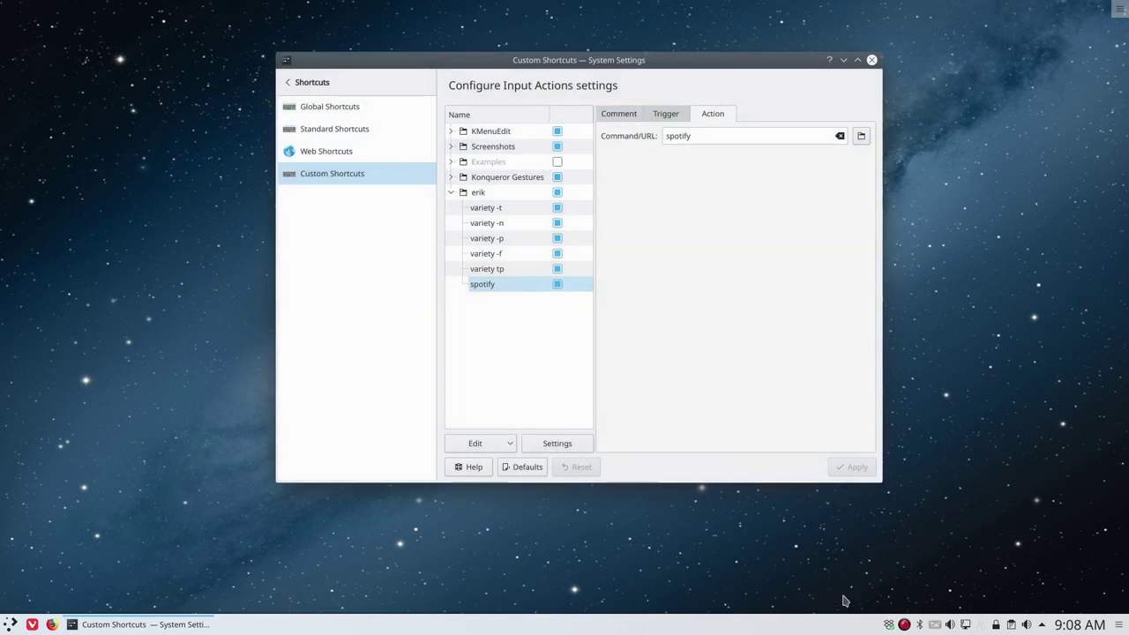
pyautogui.rightClick(904, 625)
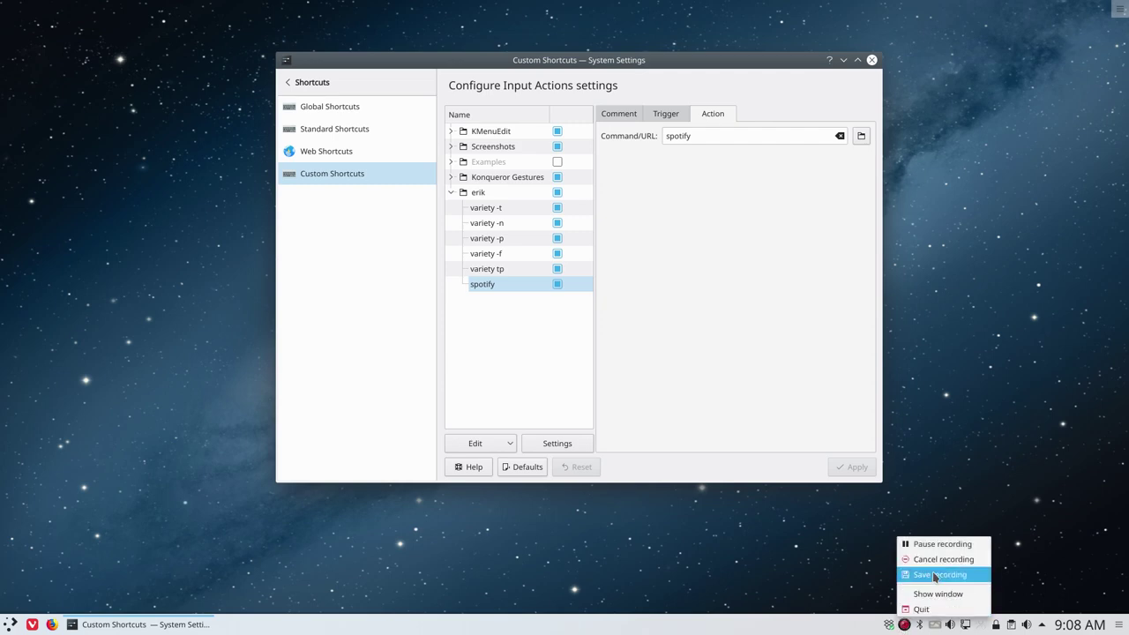
pyautogui.click(939, 545)
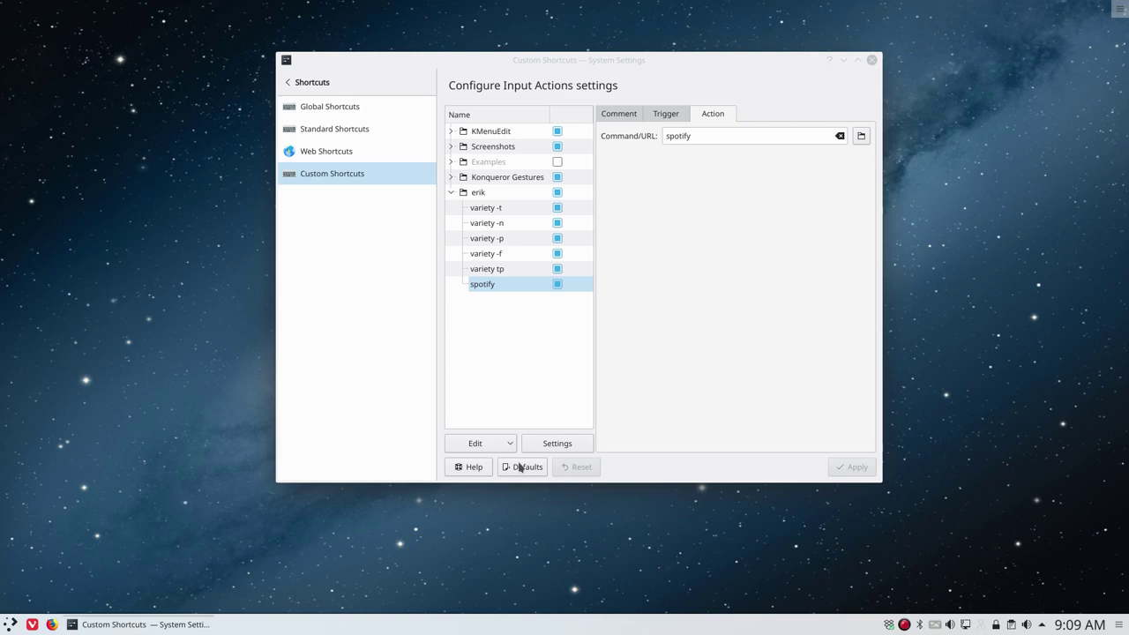
# Create a new Command/URL global shortcut named "firefox" in the personal group below the spotify action.
pyautogui.click(494, 444)
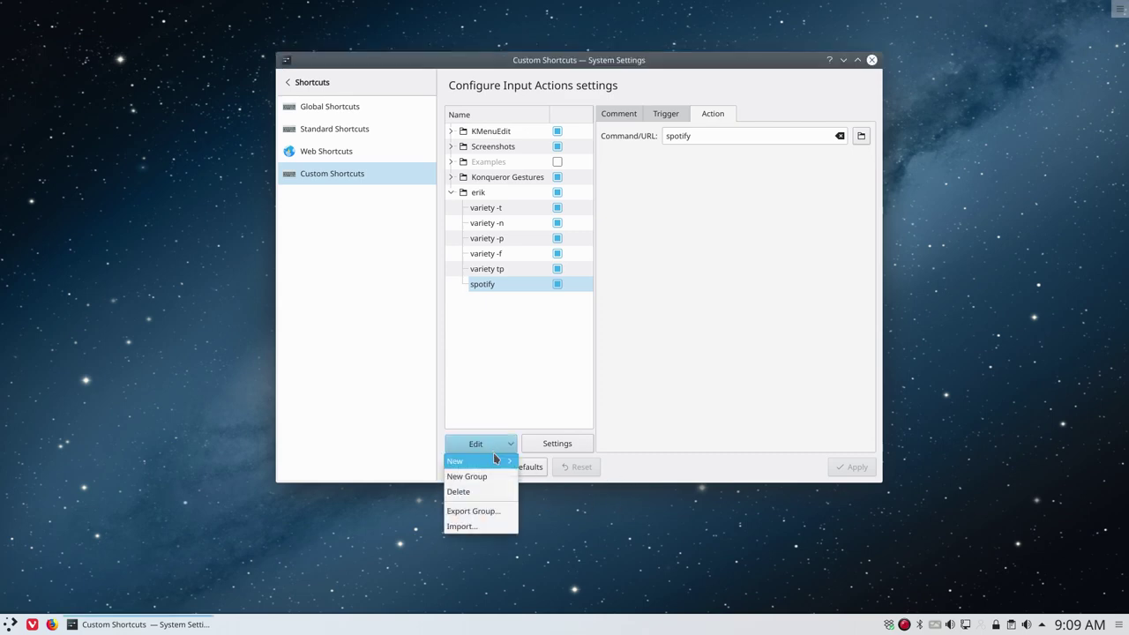
pyautogui.moveTo(494, 461)
pyautogui.moveTo(568, 461)
pyautogui.click(674, 462)
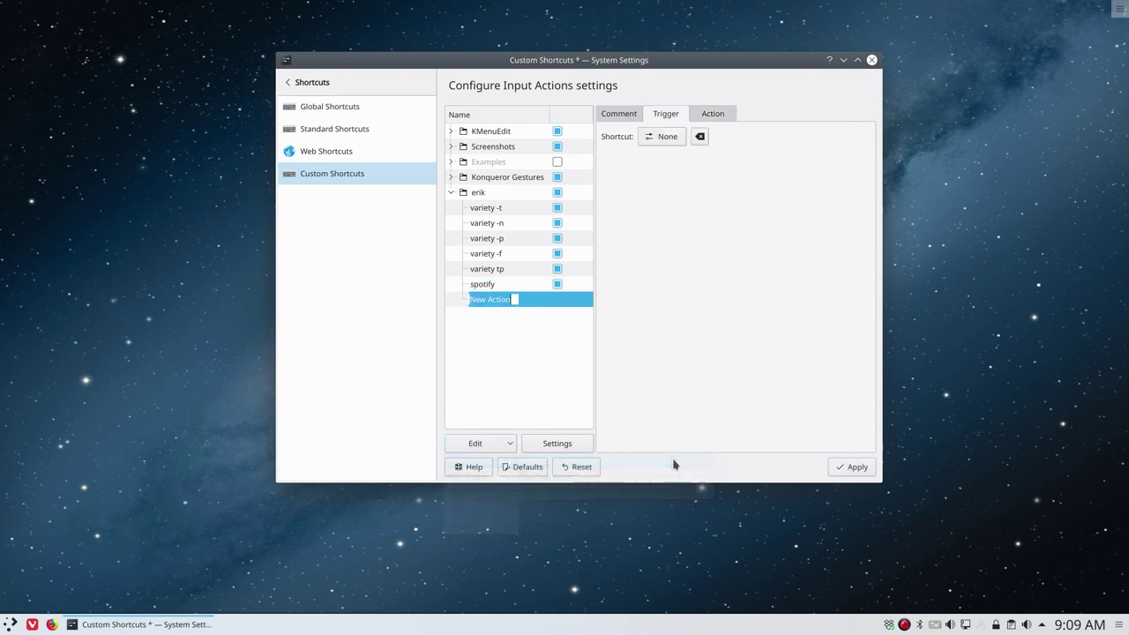
pyautogui.write('f')
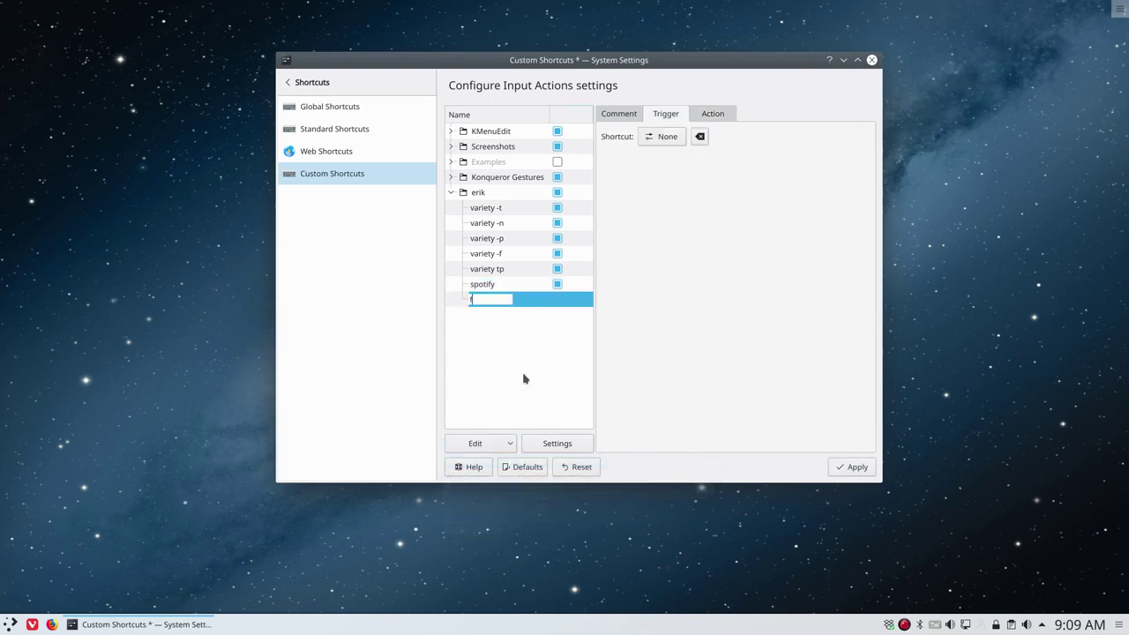
pyautogui.write('irefox')
pyautogui.press('Return')
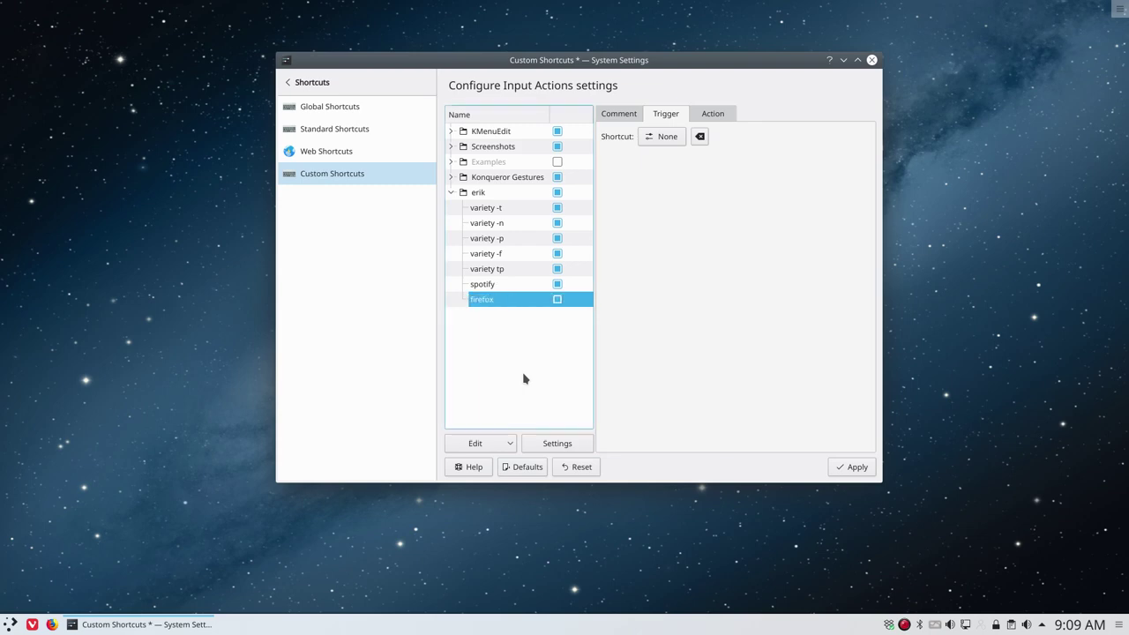
# Set the firefox action's trigger to Ctrl+Alt+F and its Command/URL to "firefox", and apply the settings.
pyautogui.click(668, 140)
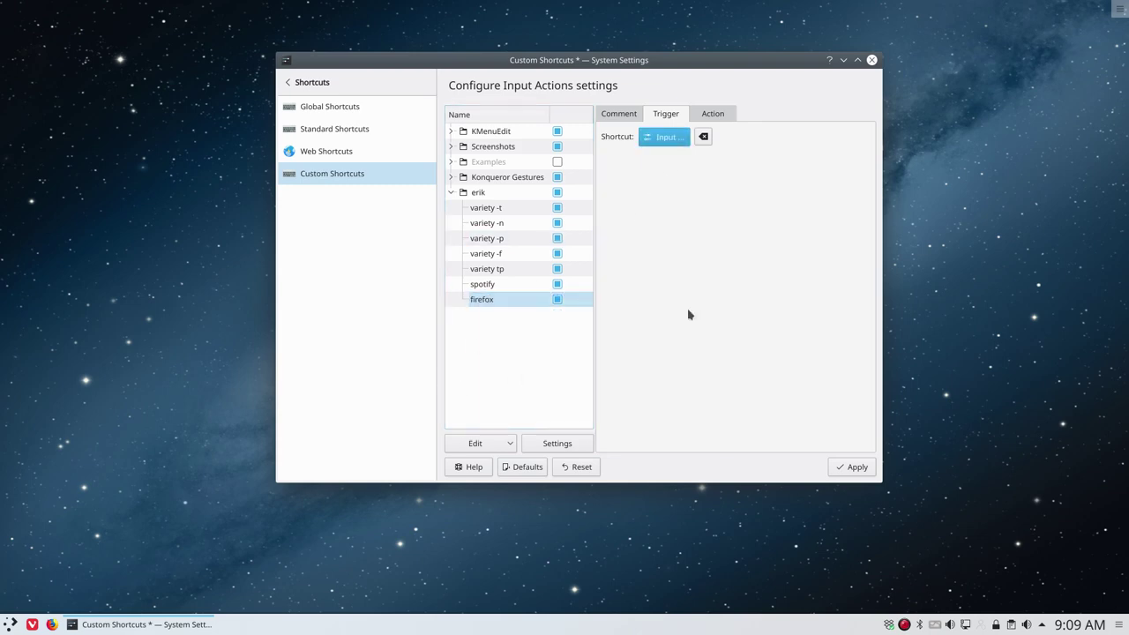
pyautogui.hotkey('ctrl', 'alt', 'f')
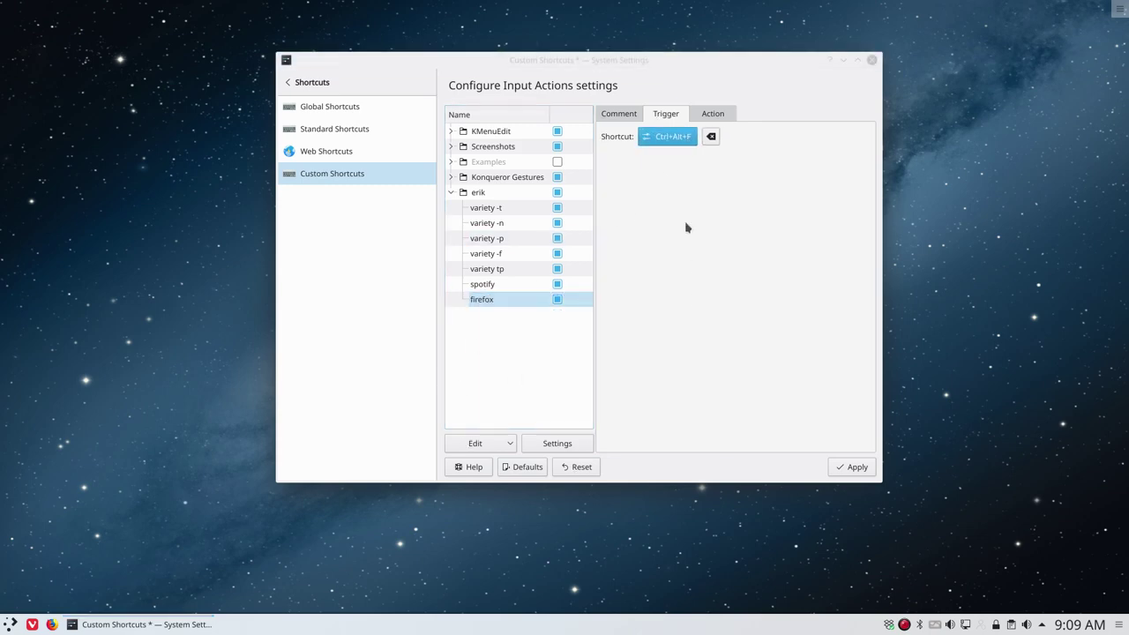
pyautogui.click(713, 114)
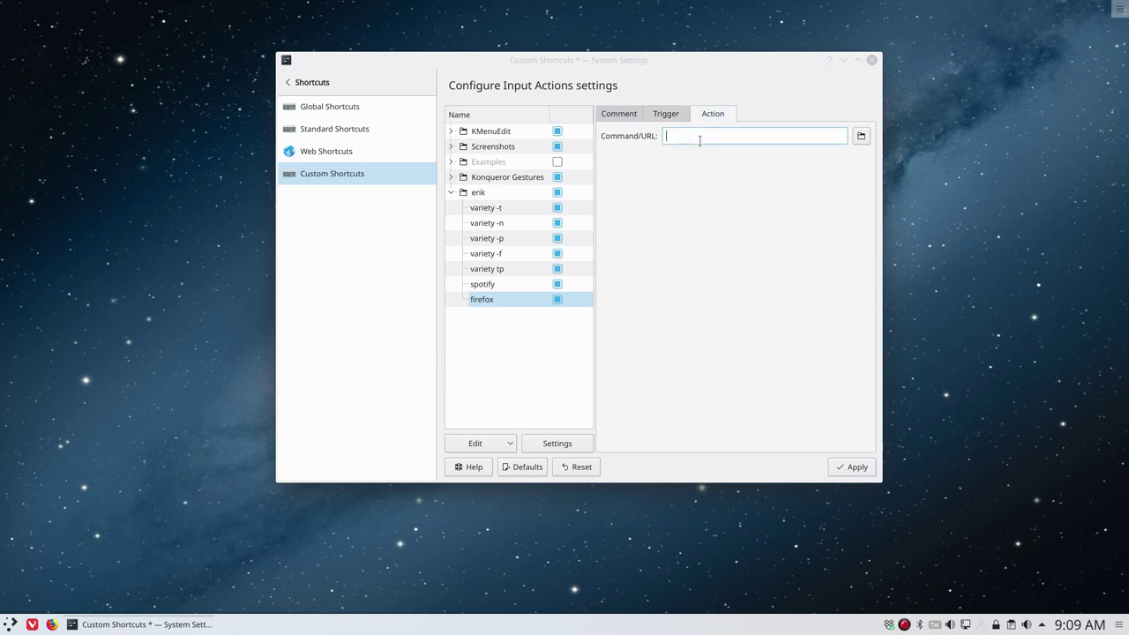
pyautogui.write('firefox')
pyautogui.click(852, 470)
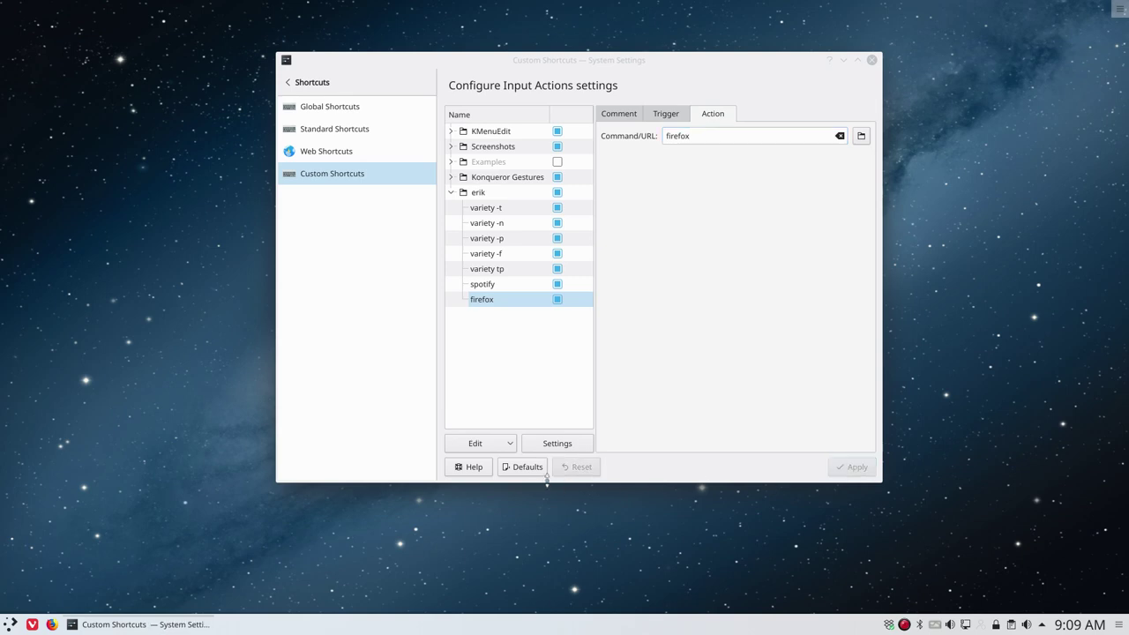
# Create another Command/URL global shortcut named "vivaldi" in the same personal group.
pyautogui.click(497, 444)
pyautogui.moveTo(503, 462)
pyautogui.moveTo(549, 466)
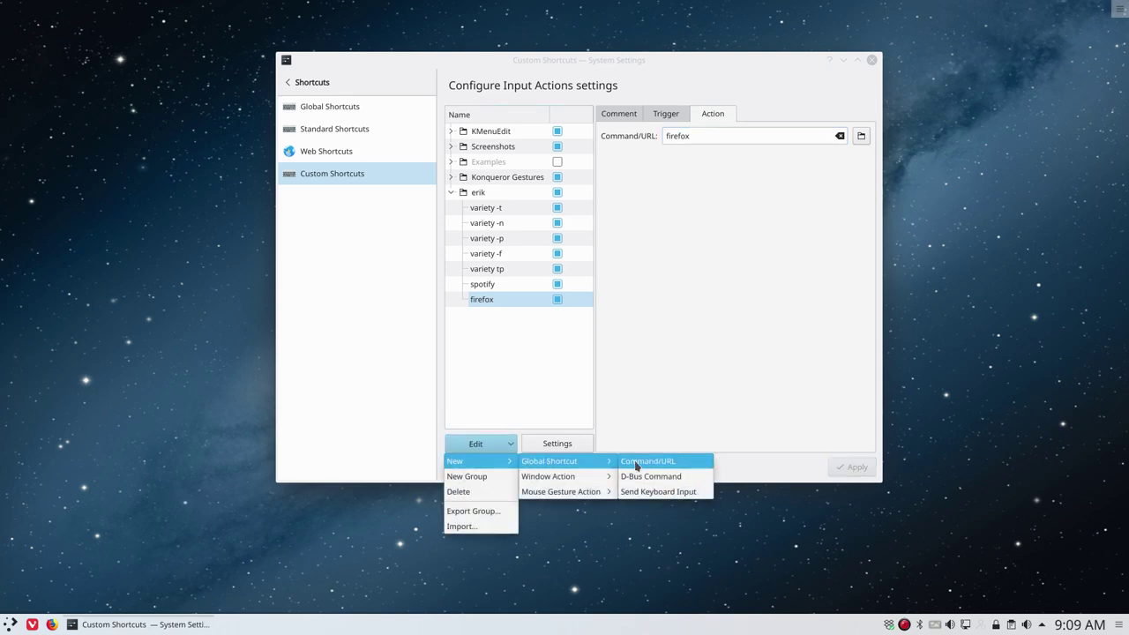
pyautogui.click(633, 461)
pyautogui.write('vival')
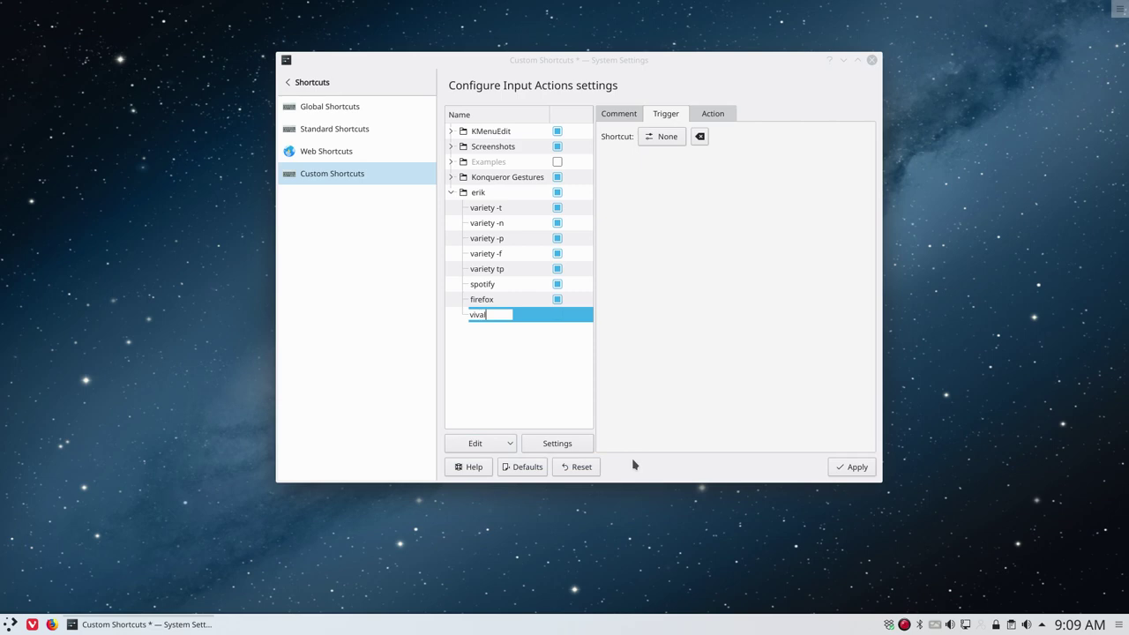
pyautogui.write('di')
pyautogui.press('Return')
# Set the vivaldi action's trigger to Ctrl+Alt+V and its Command/URL to "vivaldi", and apply the settings.
pyautogui.click(666, 138)
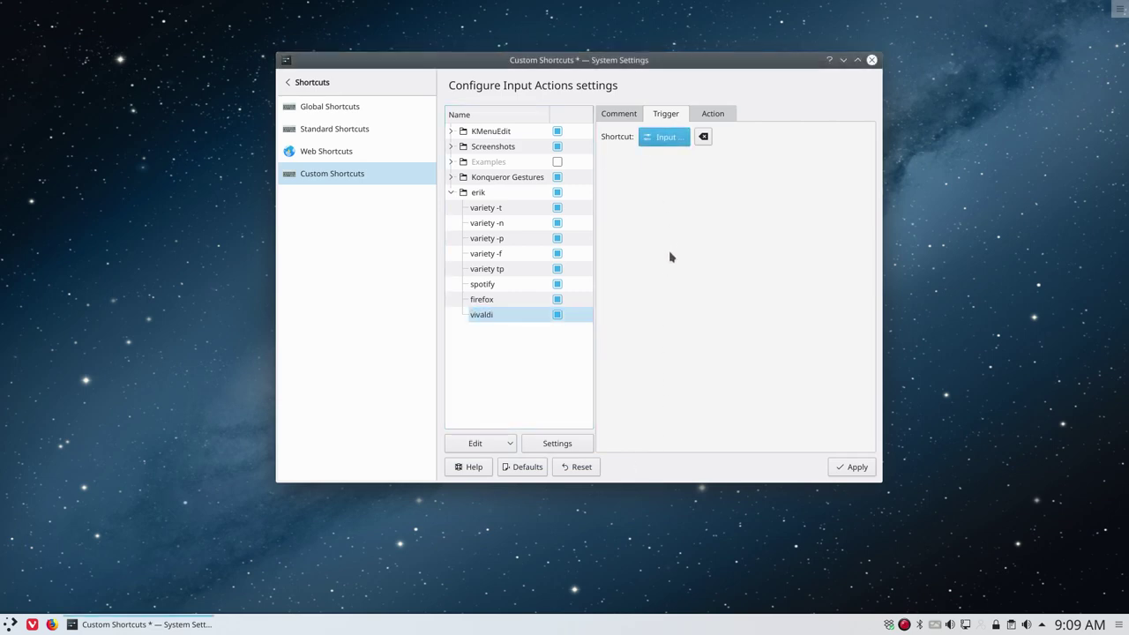
pyautogui.hotkey('ctrl', 'alt')
pyautogui.hotkey('ctrl', 'alt', 'v')
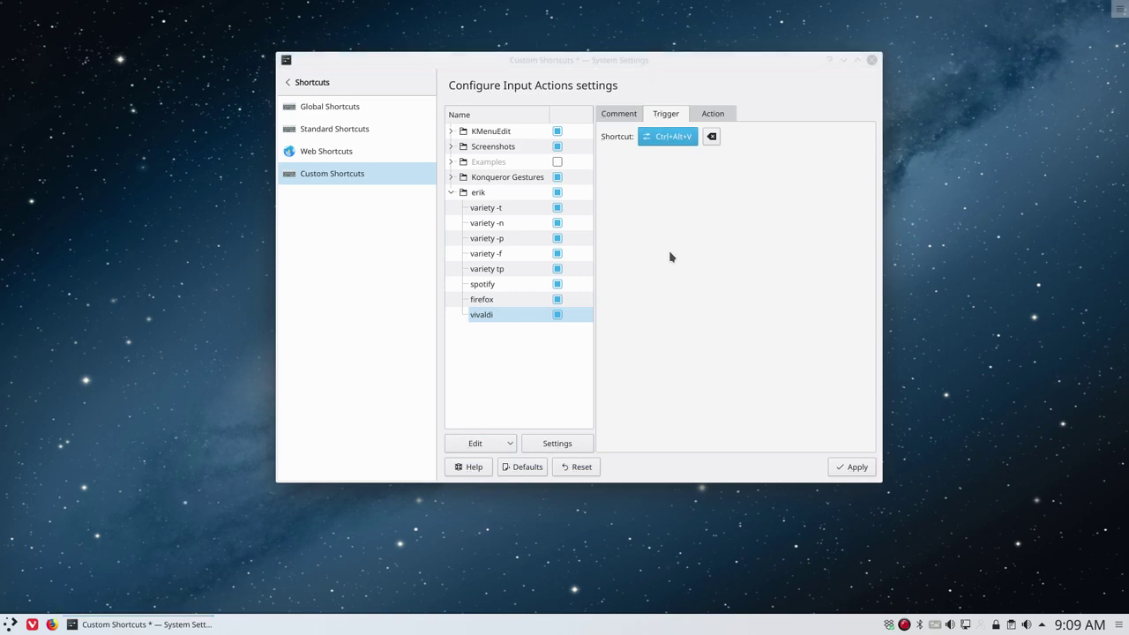
pyautogui.click(714, 115)
pyautogui.click(684, 137)
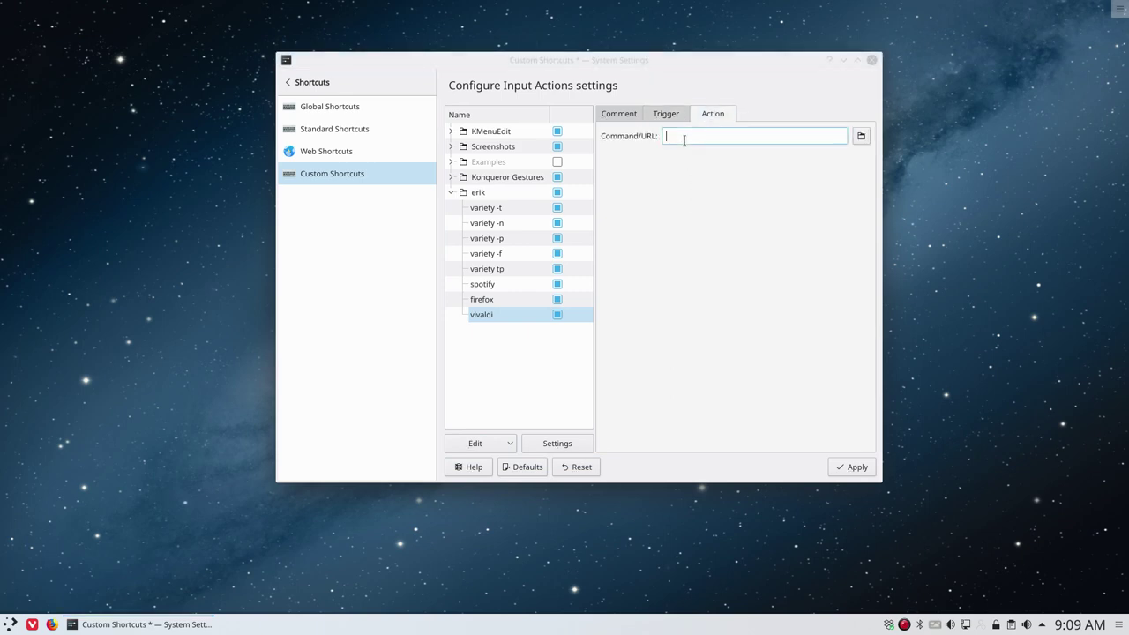
pyautogui.write('vivaldi')
pyautogui.click(848, 467)
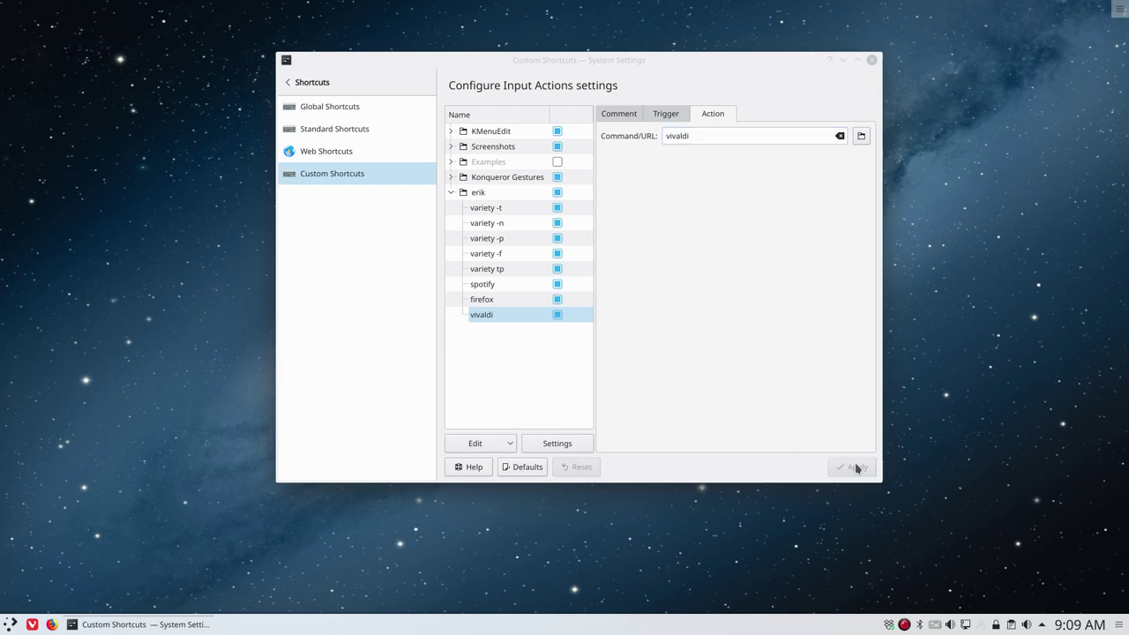
# Start exporting the personal group of custom shortcuts and browse to the Dropbox folder for the export file.
pyautogui.moveTo(603, 60); pyautogui.dragTo(605, 67)
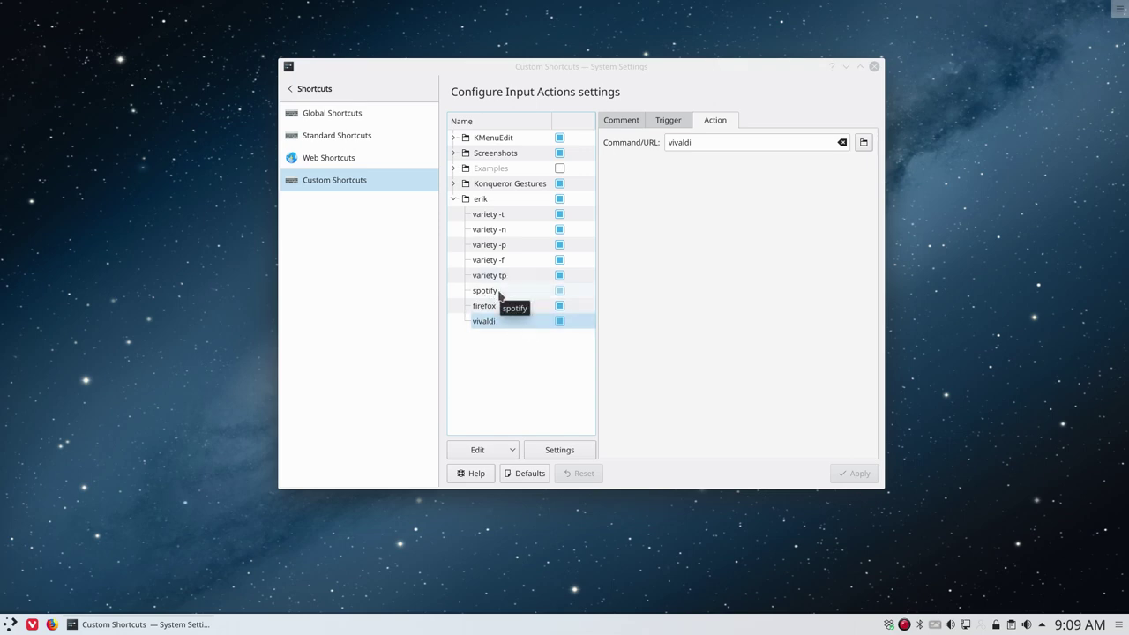
pyautogui.click(480, 200)
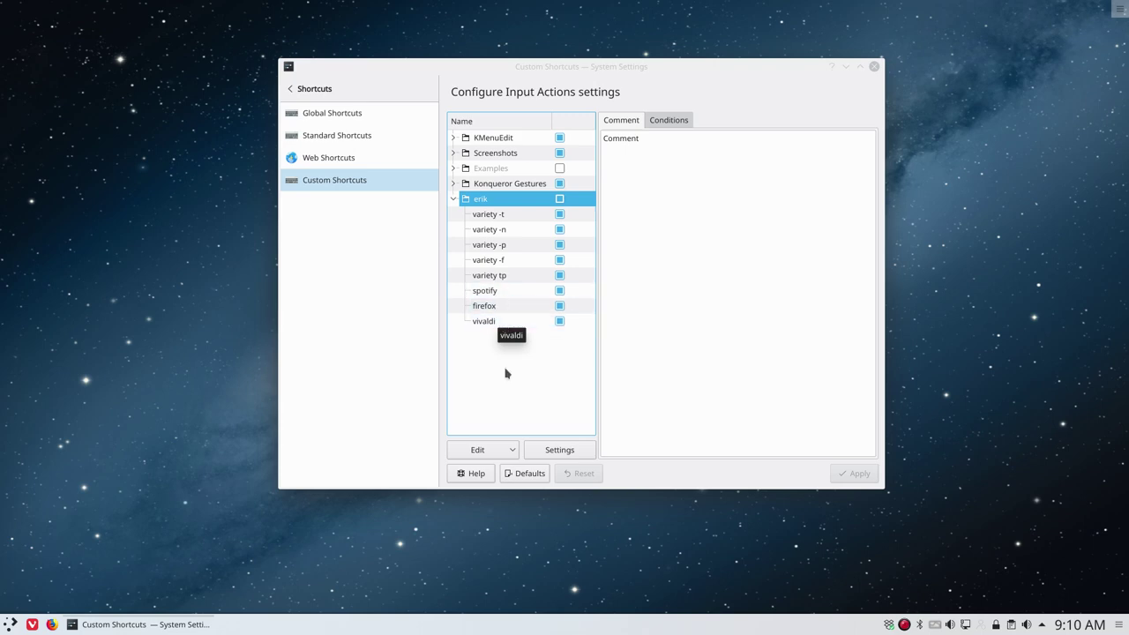
pyautogui.click(509, 451)
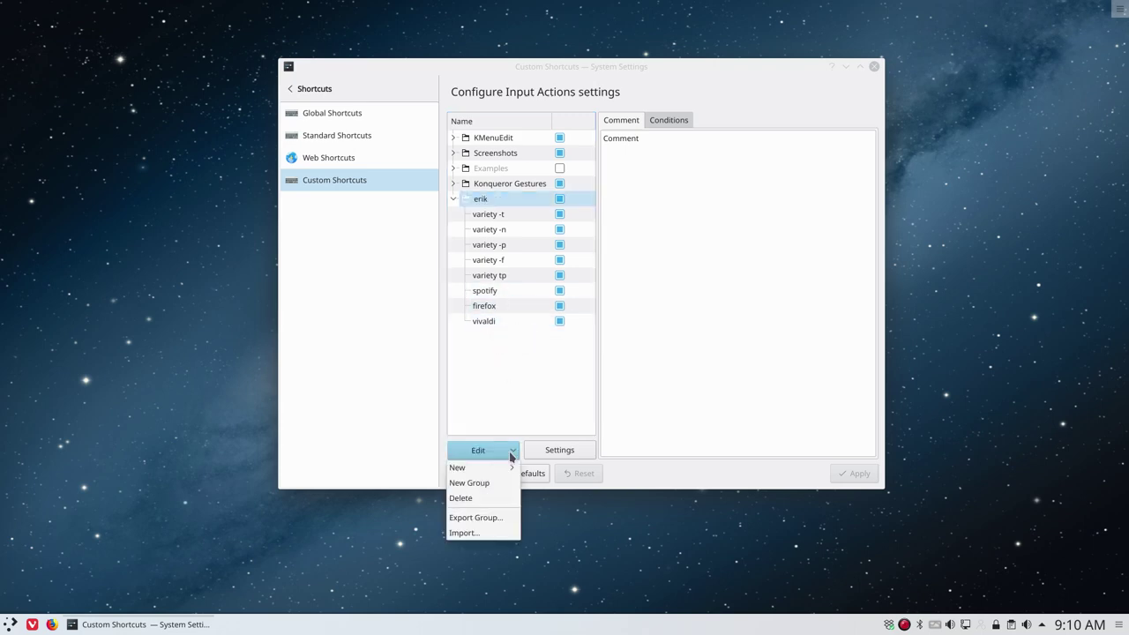
pyautogui.click(496, 521)
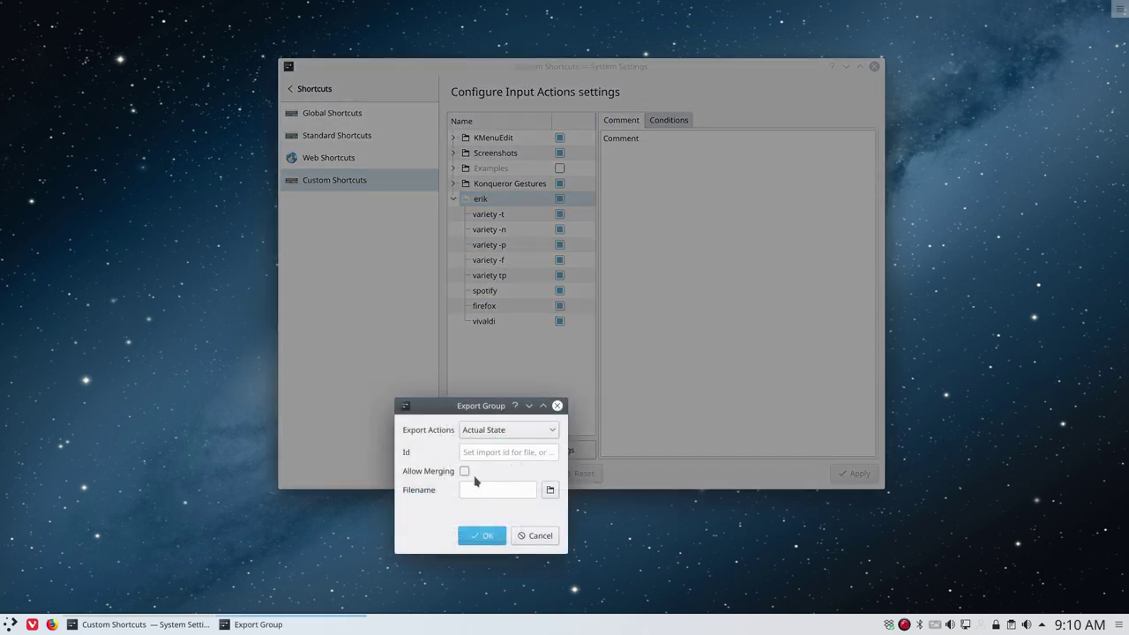
pyautogui.click(551, 490)
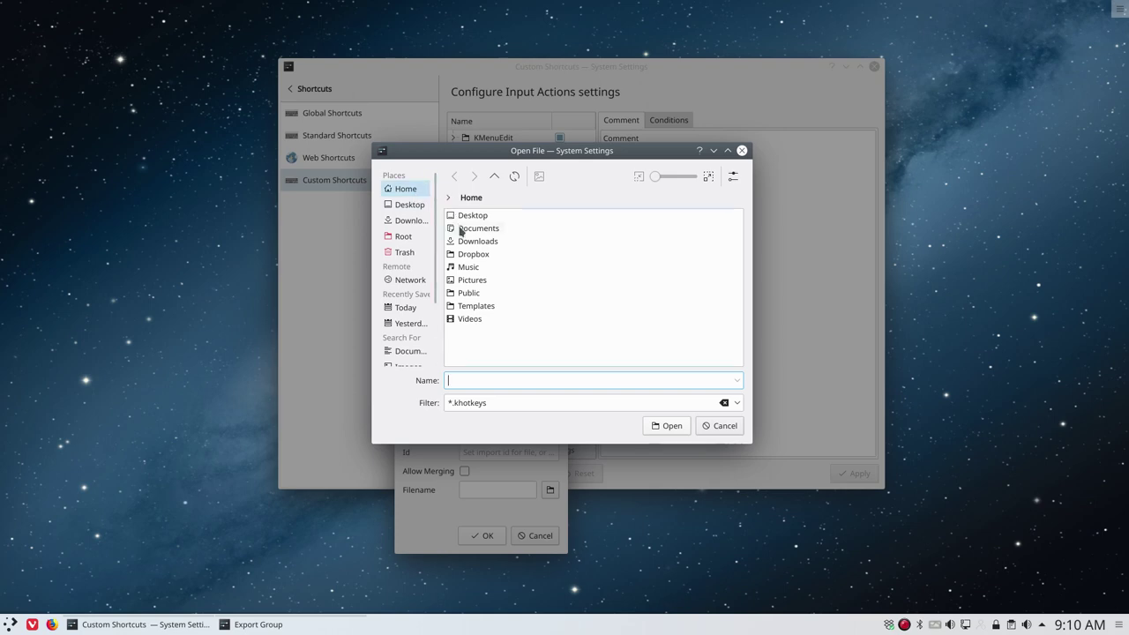
pyautogui.click(469, 254)
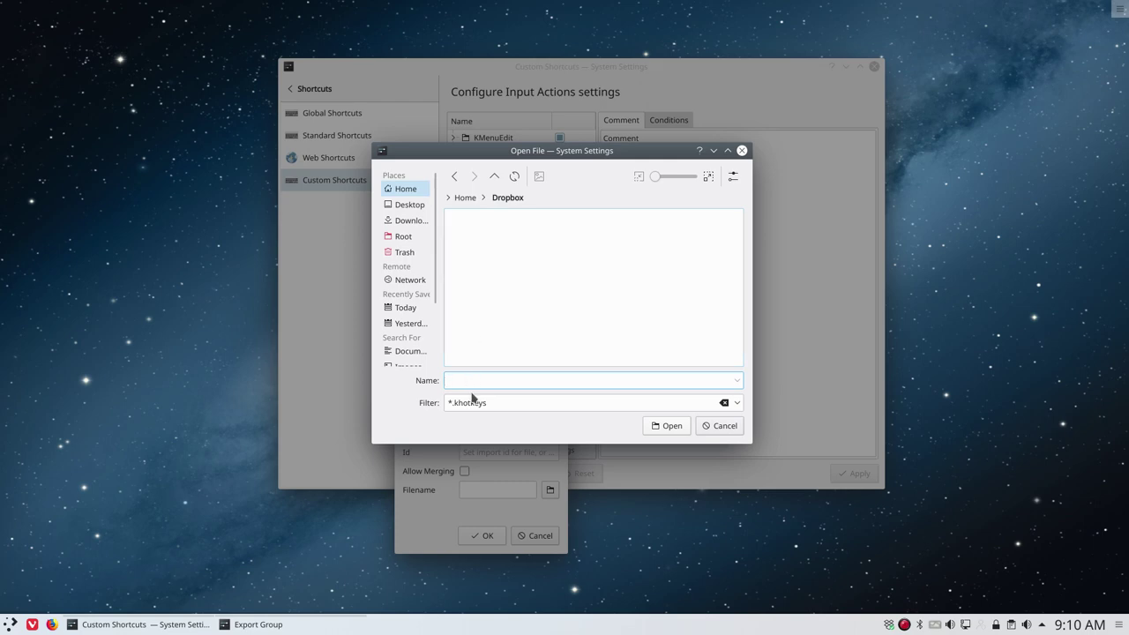
# Clear the *.khotkeys filter of the file dialog completely so that files of any type are listed.
pyautogui.click(738, 404)
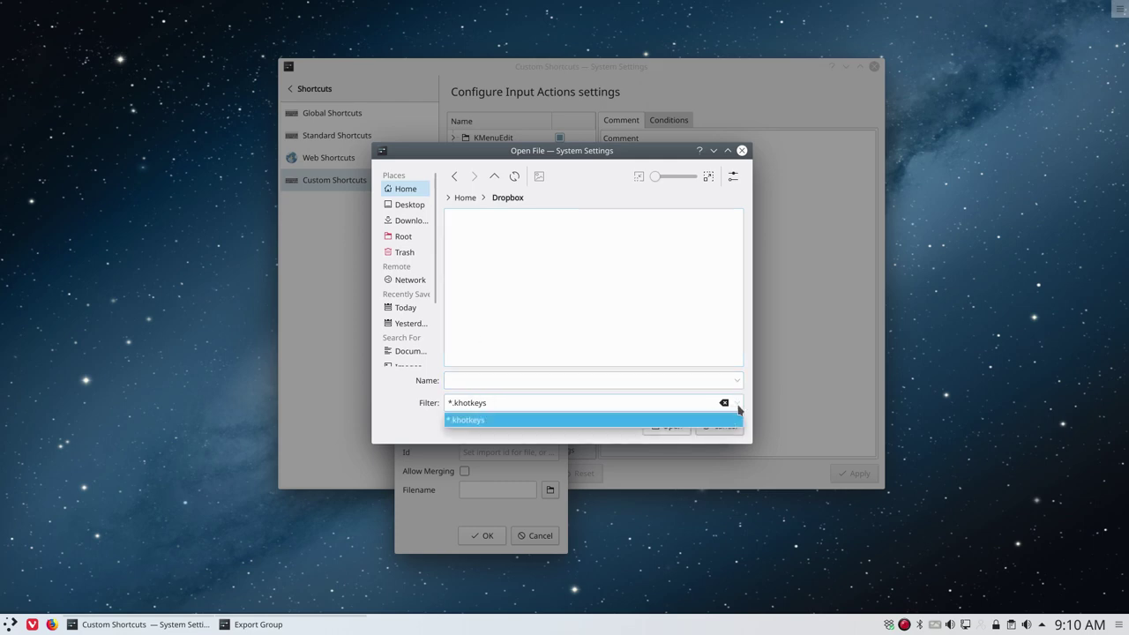
pyautogui.click(525, 402)
pyautogui.hotkey('ctrl', 'a')
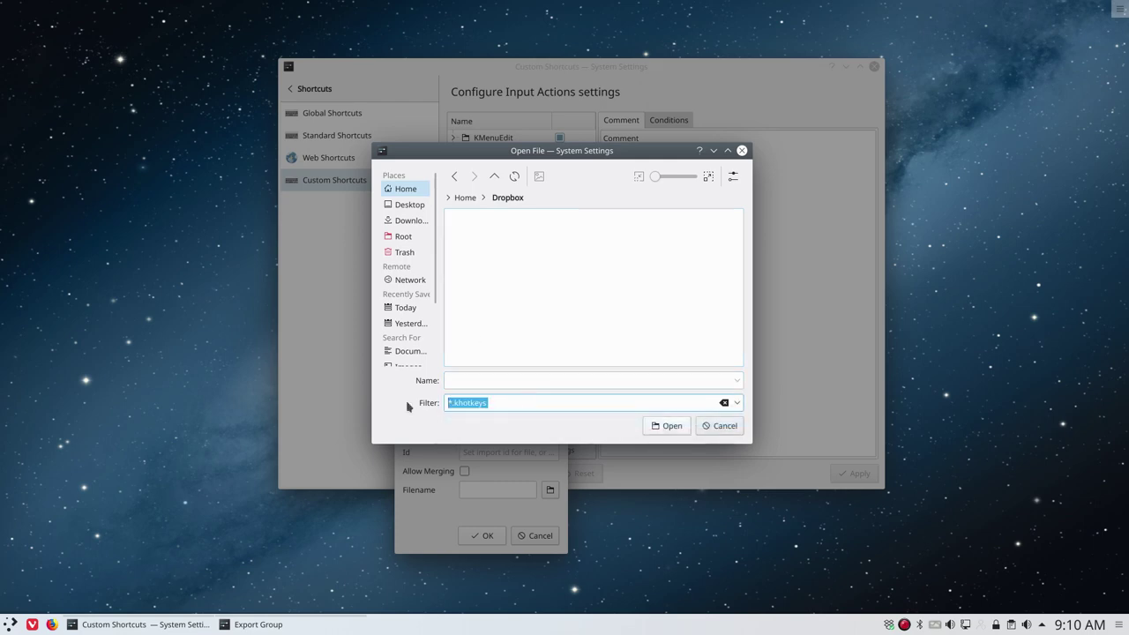
pyautogui.press('End')
pyautogui.press('BackSpace')
pyautogui.press('BackSpace')
pyautogui.press('BackSpace')
pyautogui.press('BackSpace')
pyautogui.press('BackSpace')
pyautogui.press('BackSpace')
pyautogui.press('BackSpace')
pyautogui.press('BackSpace')
pyautogui.click(482, 383)
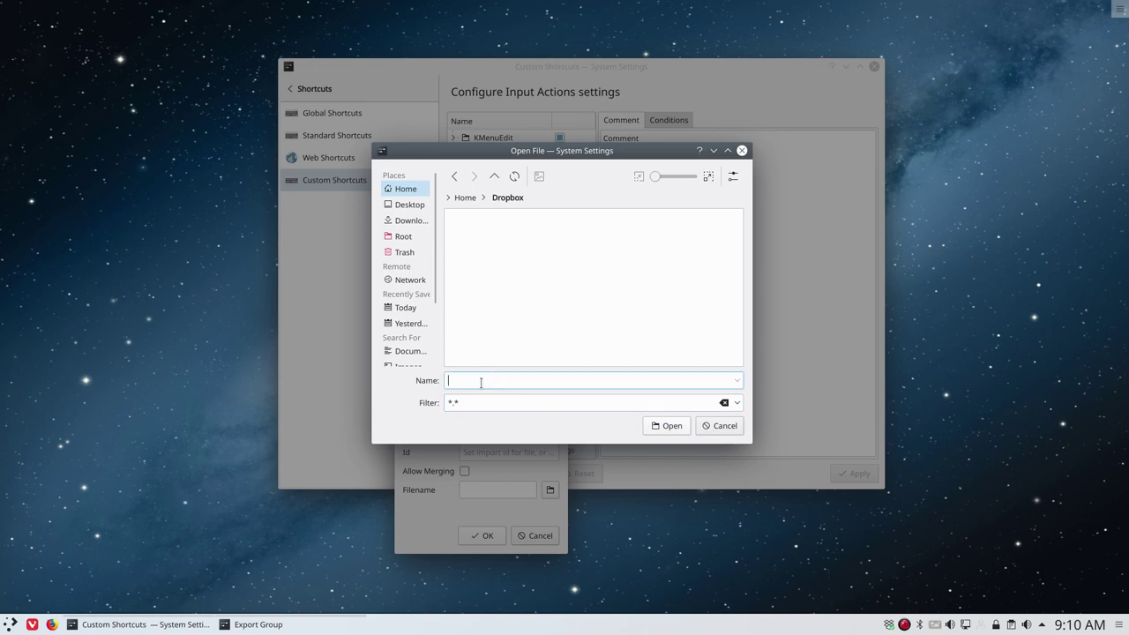
pyautogui.moveTo(480, 404); pyautogui.dragTo(406, 389)
pyautogui.press('BackSpace')
# Choose the existing variety file in Dropbox as the export filename and export the group with its actual state.
pyautogui.click(476, 226)
pyautogui.click(472, 217)
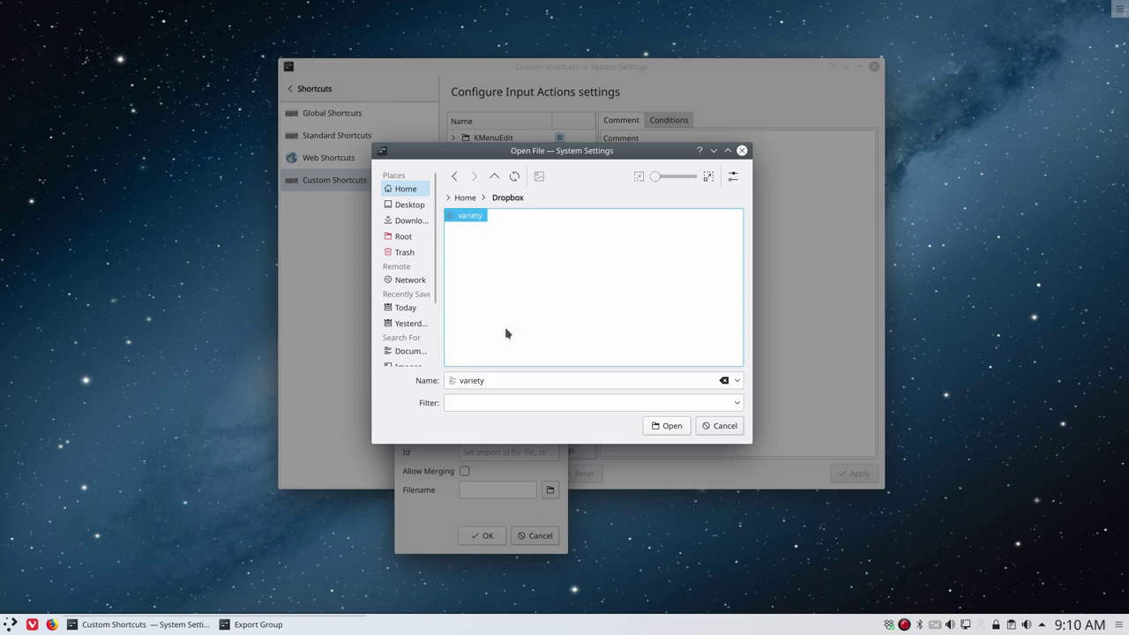
pyautogui.click(668, 428)
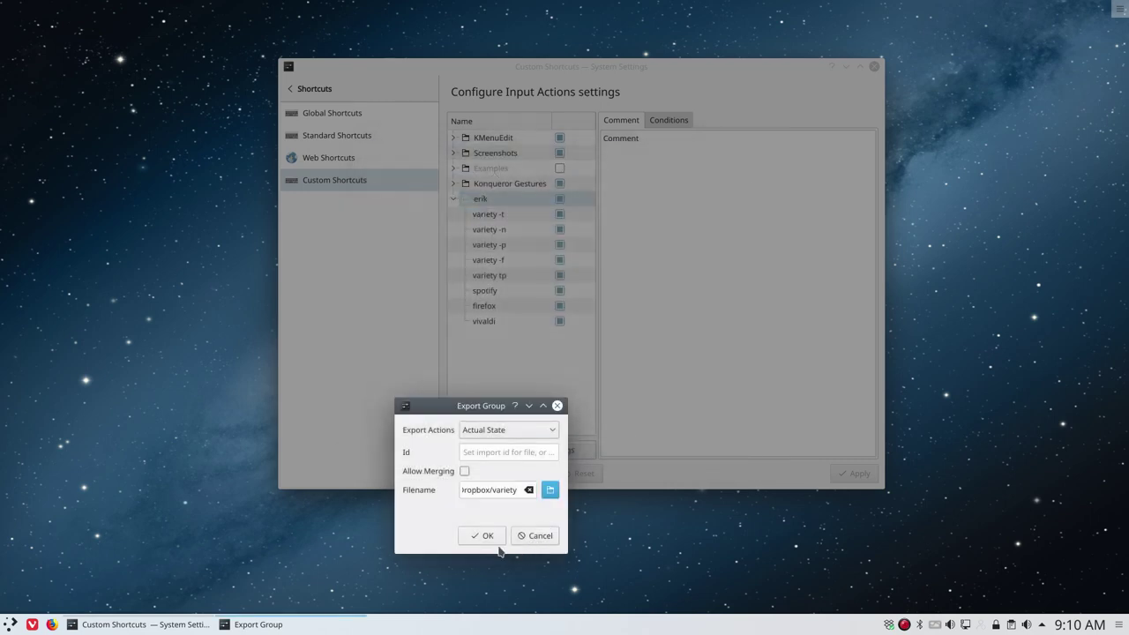
pyautogui.click(488, 536)
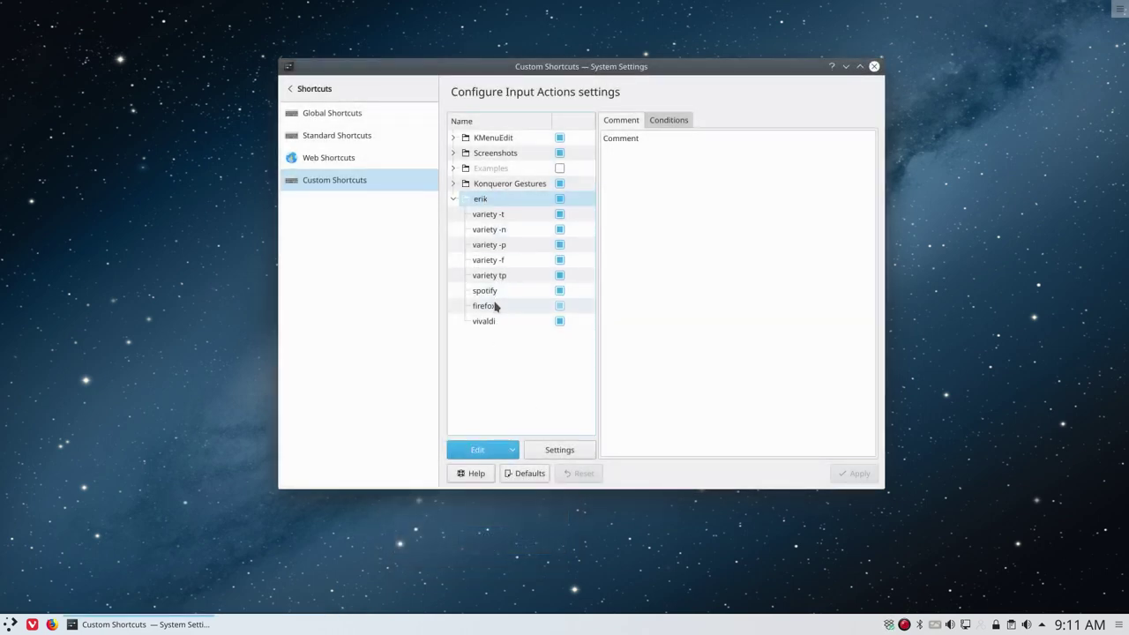
# Close System Settings and open the exported variety file from the Dropbox folder in the Dolphin file manager.
pyautogui.click(874, 67)
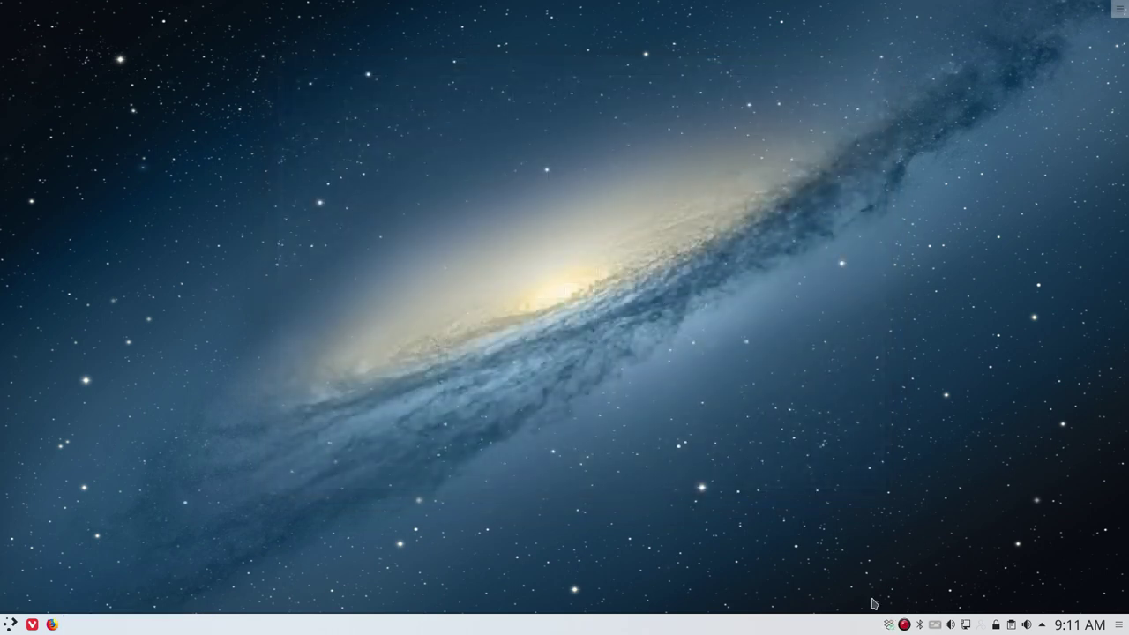
pyautogui.click(10, 625)
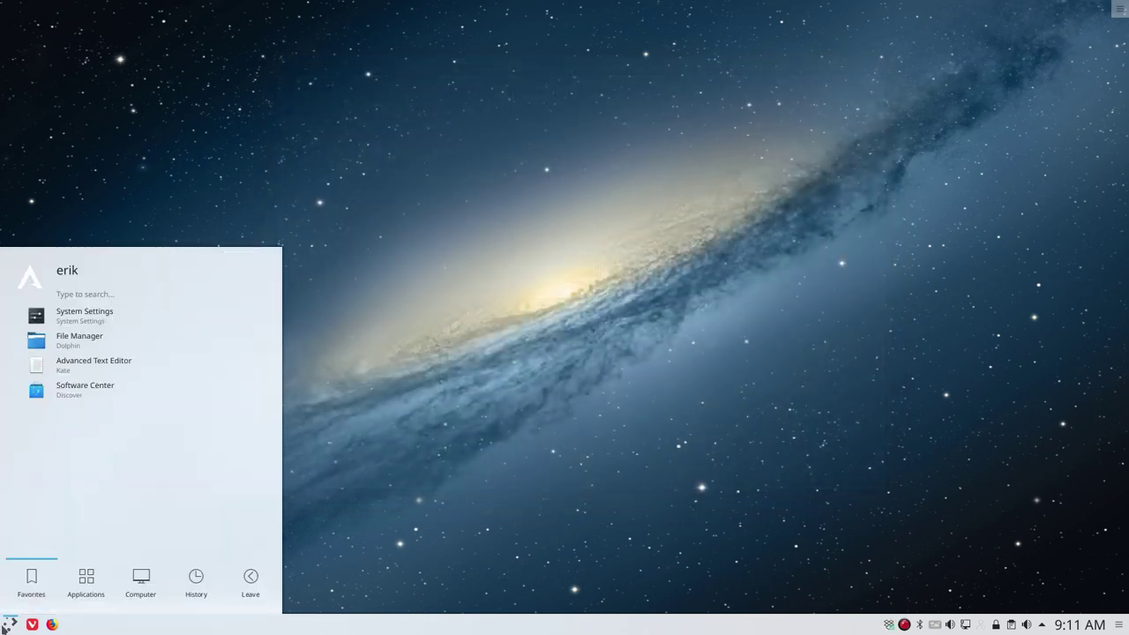
pyautogui.click(95, 346)
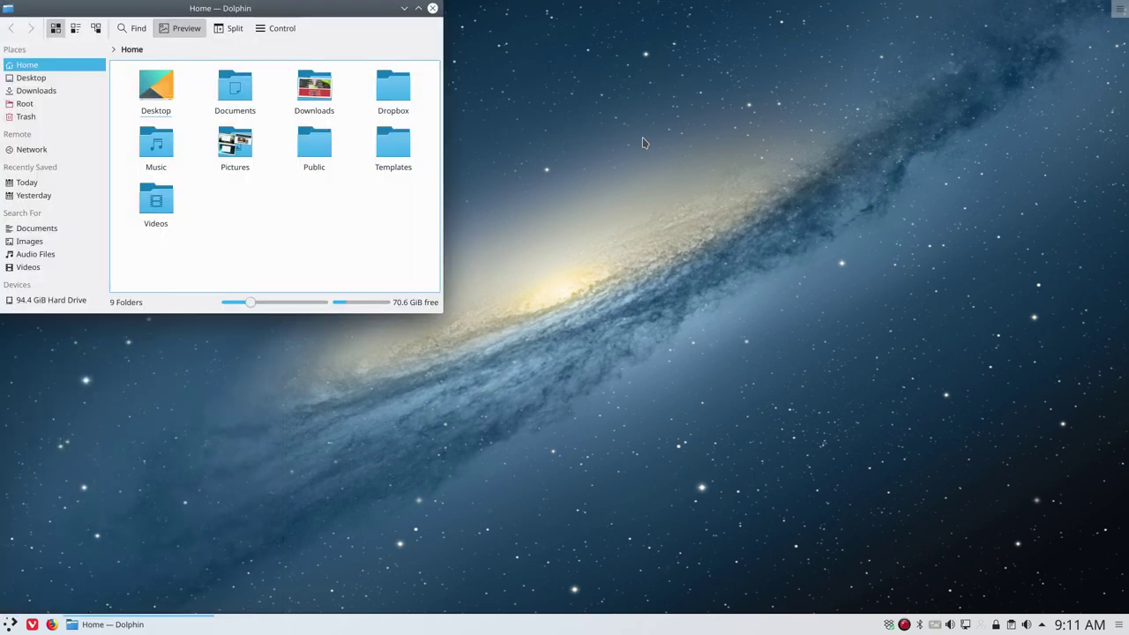
pyautogui.moveTo(324, 12); pyautogui.dragTo(754, 137)
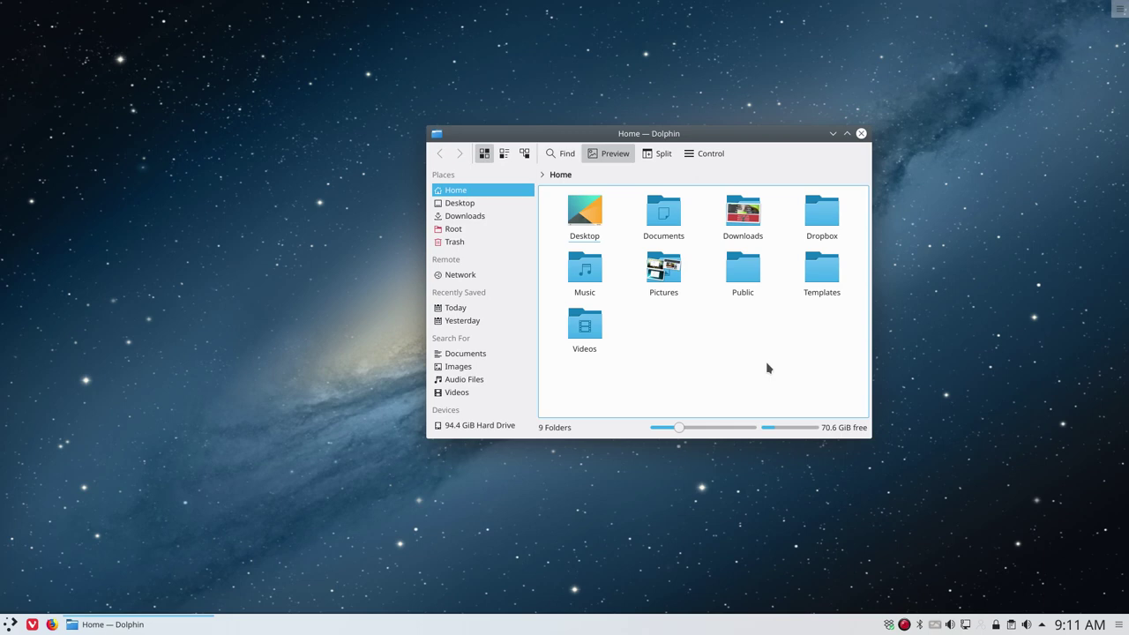
pyautogui.click(822, 215)
pyautogui.click(585, 231)
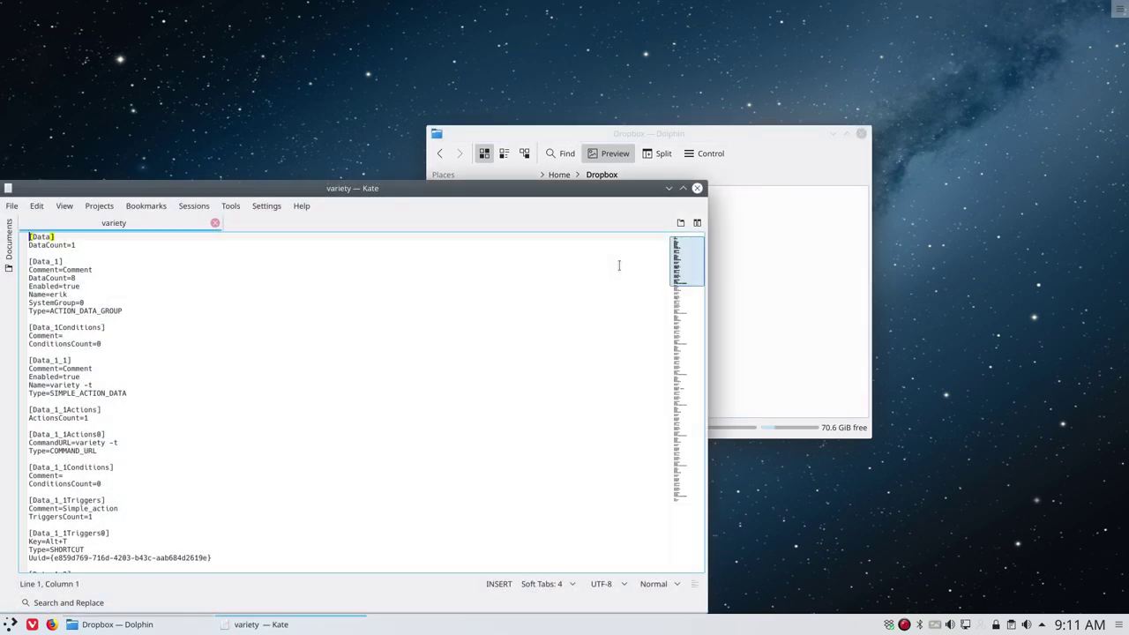
# Search the variety file for "spotfi", examine its spotify and firefox shortcut entries, and close Kate.
pyautogui.hotkey('ctrl', 'f')
pyautogui.write('spotfi')
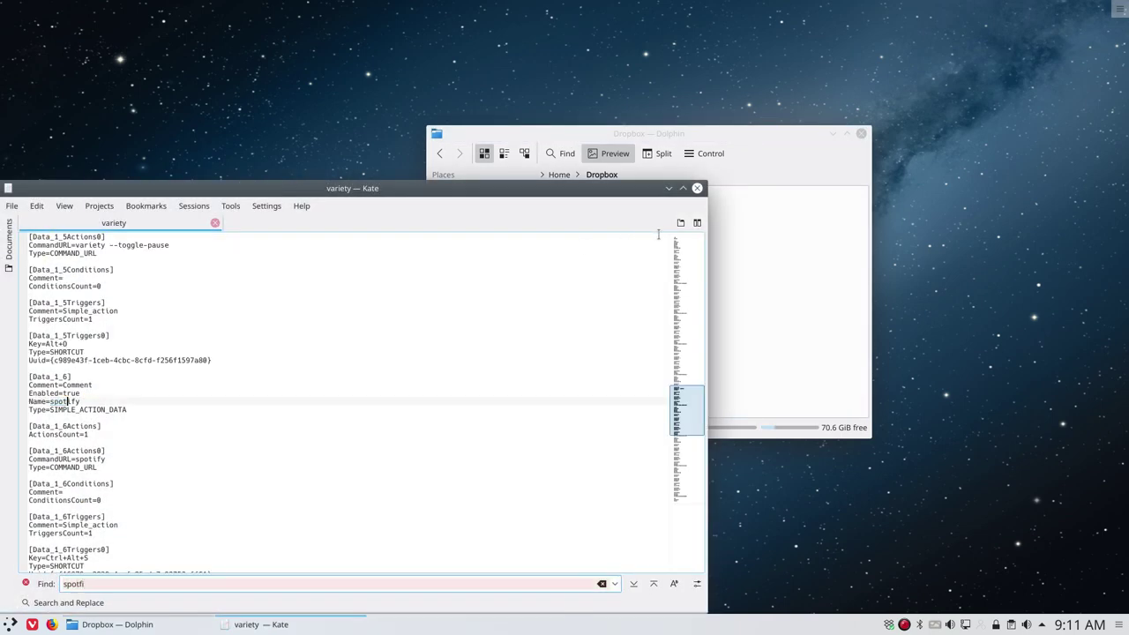
pyautogui.moveTo(84, 401); pyautogui.dragTo(38, 402)
pyautogui.scroll(-4, 122, 481)
pyautogui.scroll(-1, 121, 485)
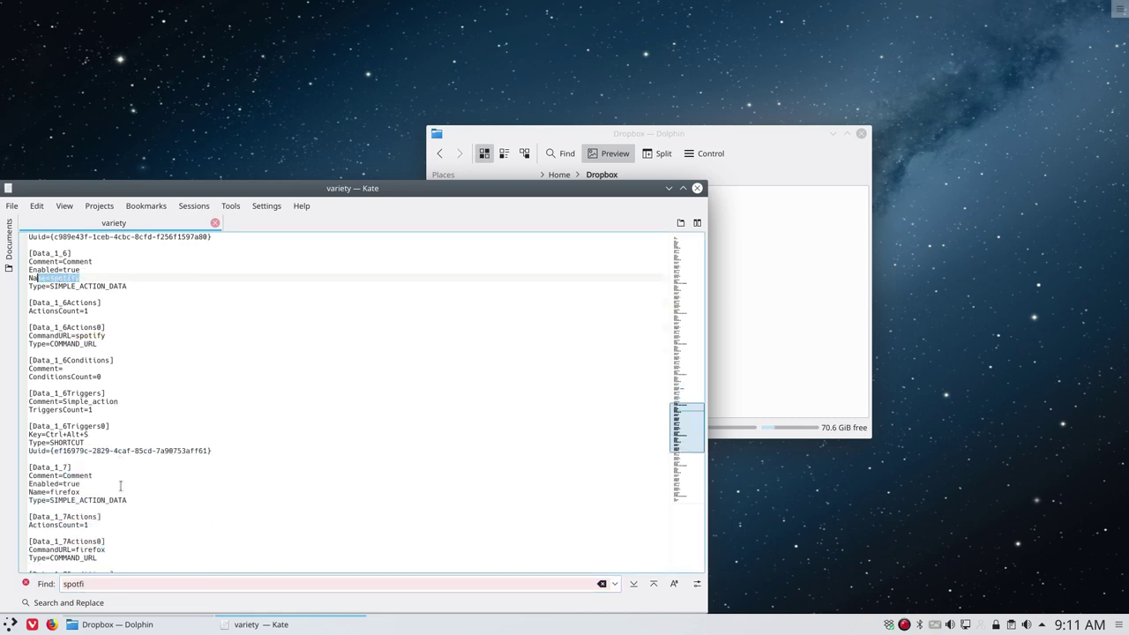
pyautogui.moveTo(79, 491); pyautogui.dragTo(41, 492)
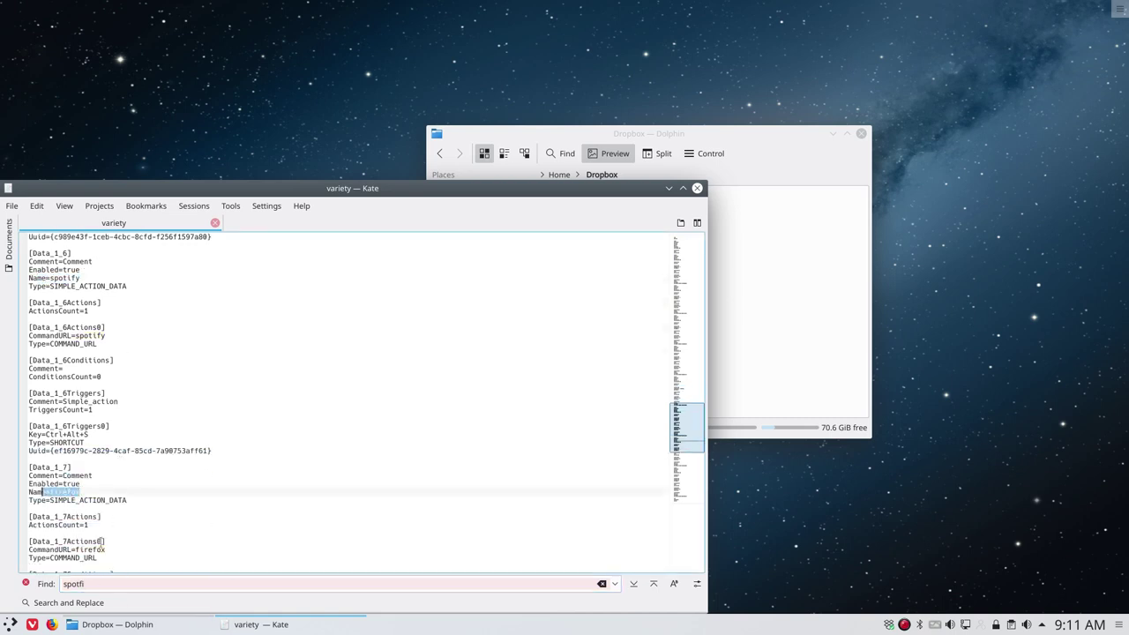
pyautogui.scroll(-4, 119, 517)
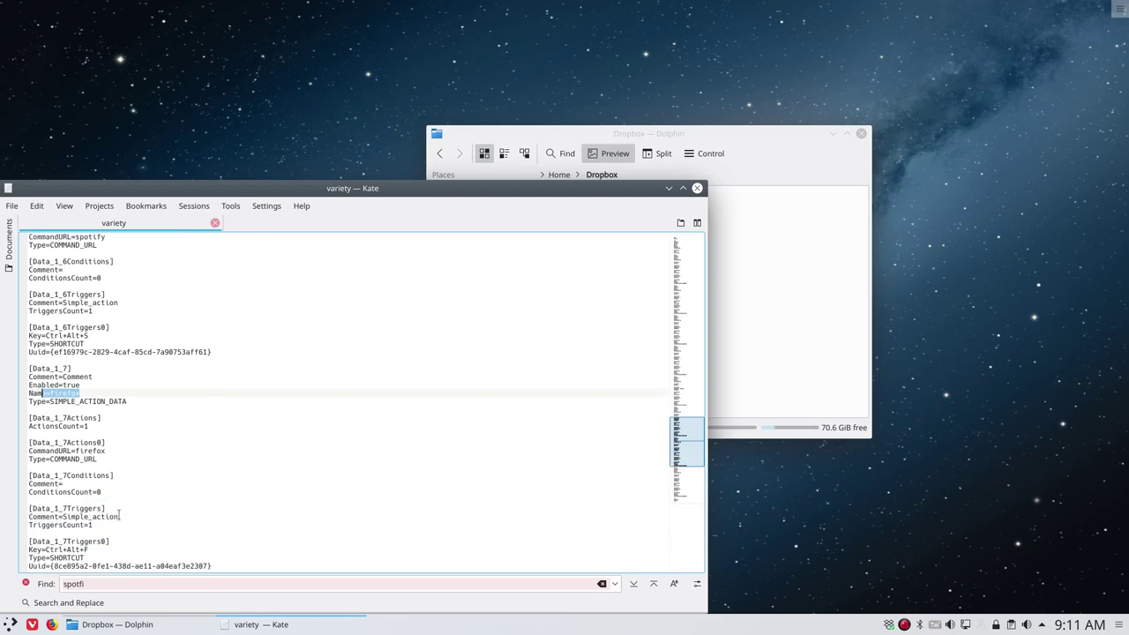
pyautogui.scroll(4, 119, 516)
pyautogui.click(697, 187)
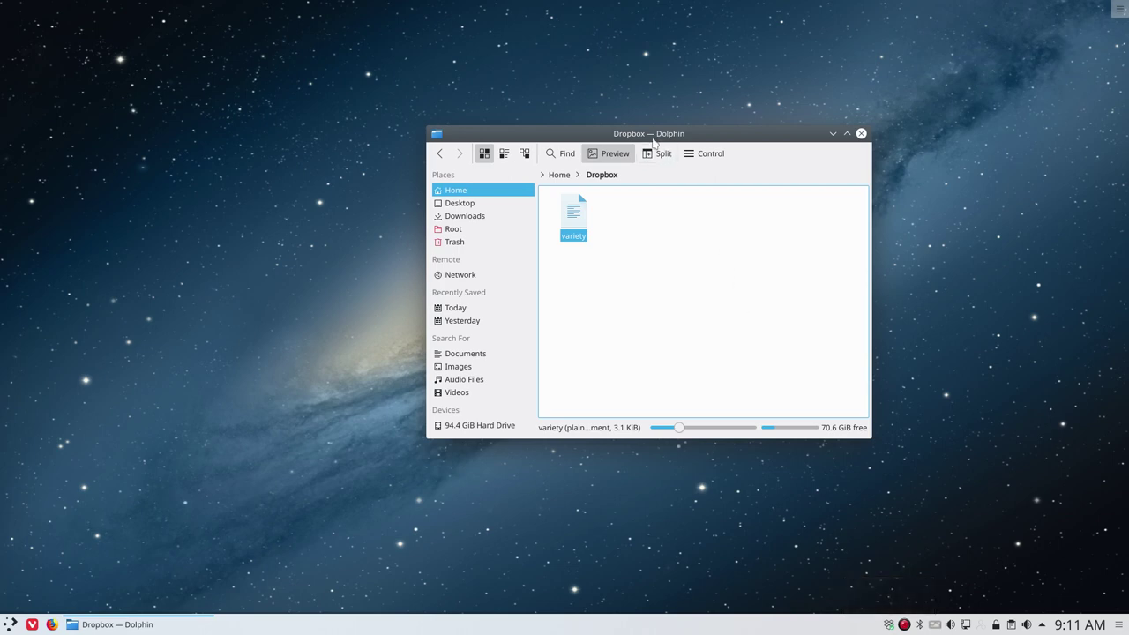
pyautogui.moveTo(653, 134); pyautogui.dragTo(596, 139)
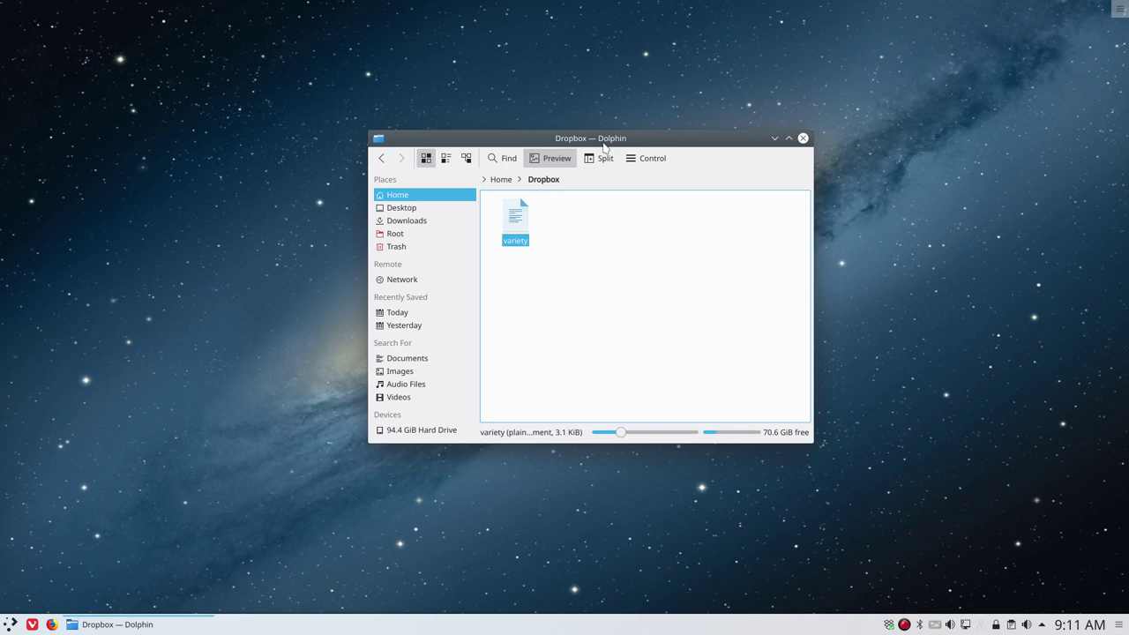
pyautogui.rightClick(904, 626)
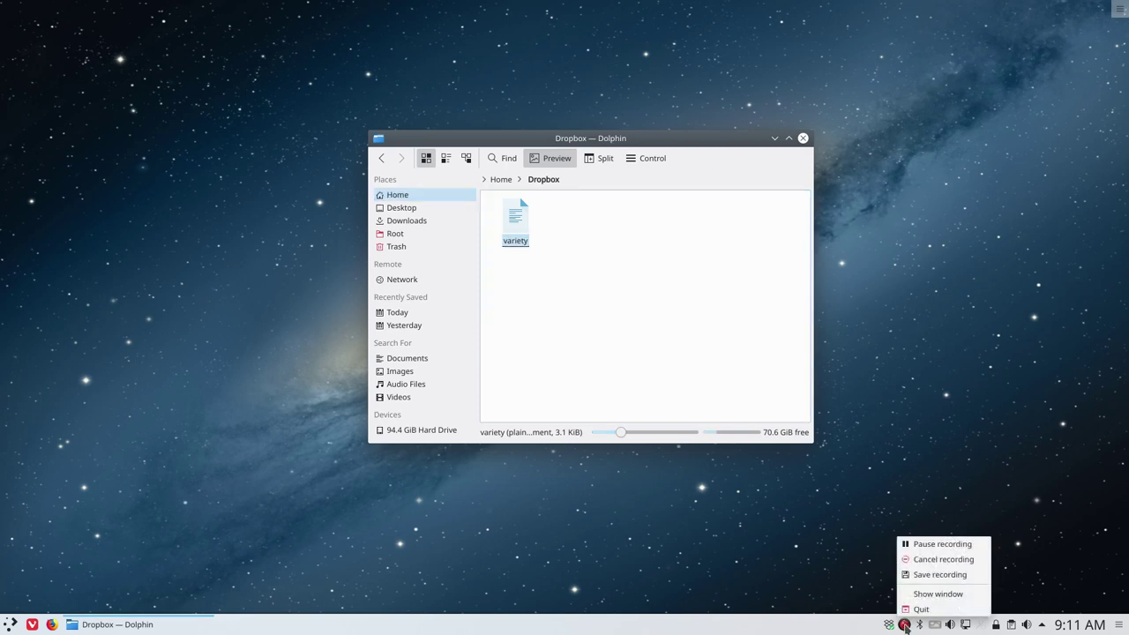